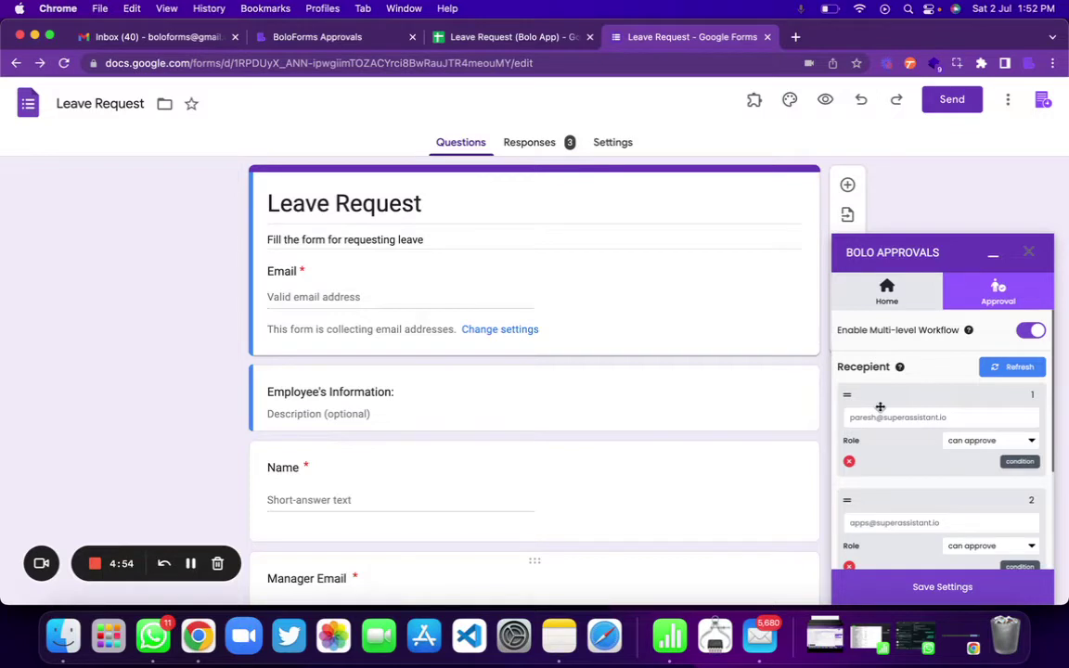
# Add a condition that auto-approves the second approver when Reason for Leave equals family.
pyautogui.scroll(-1, 881, 408)
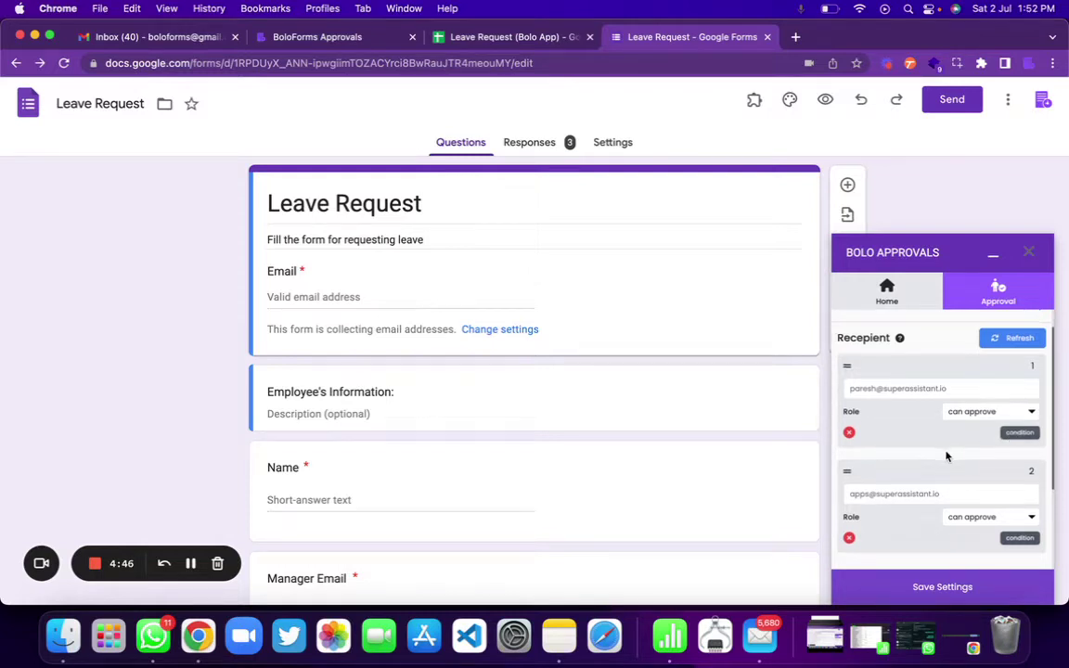
pyautogui.scroll(-1, 946, 455)
pyautogui.scroll(-1, 947, 454)
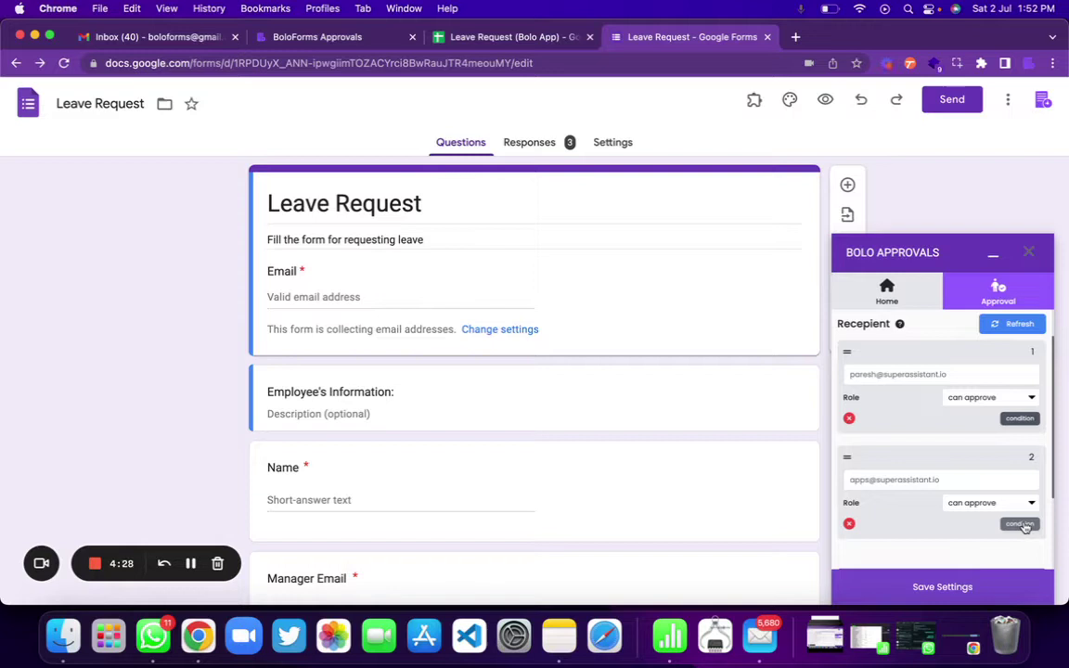
pyautogui.click(1025, 527)
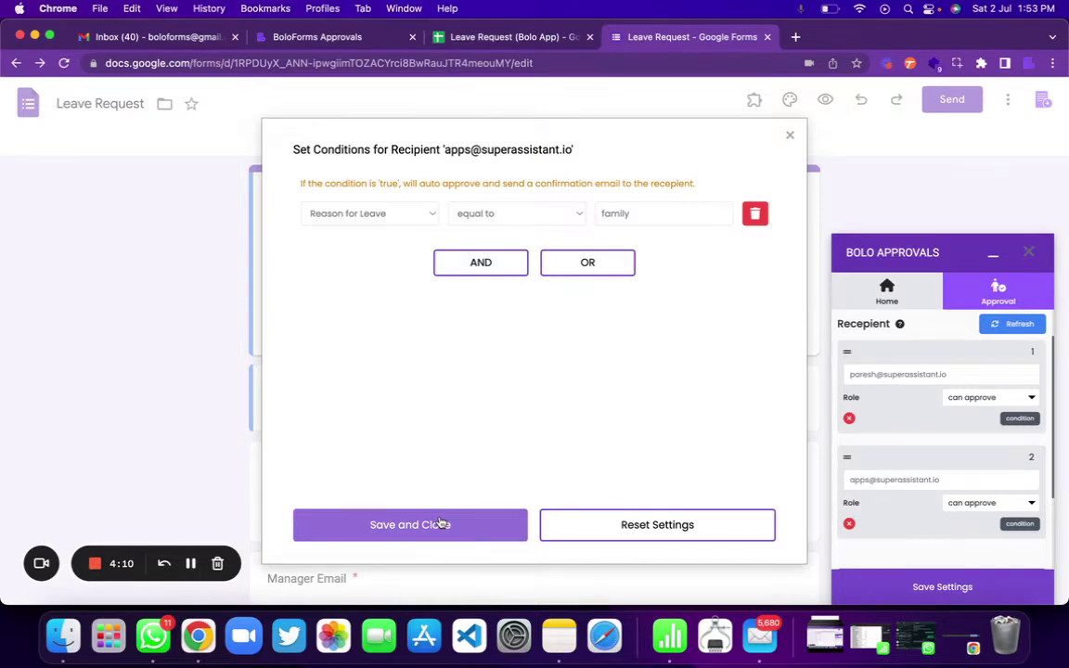
pyautogui.click(441, 525)
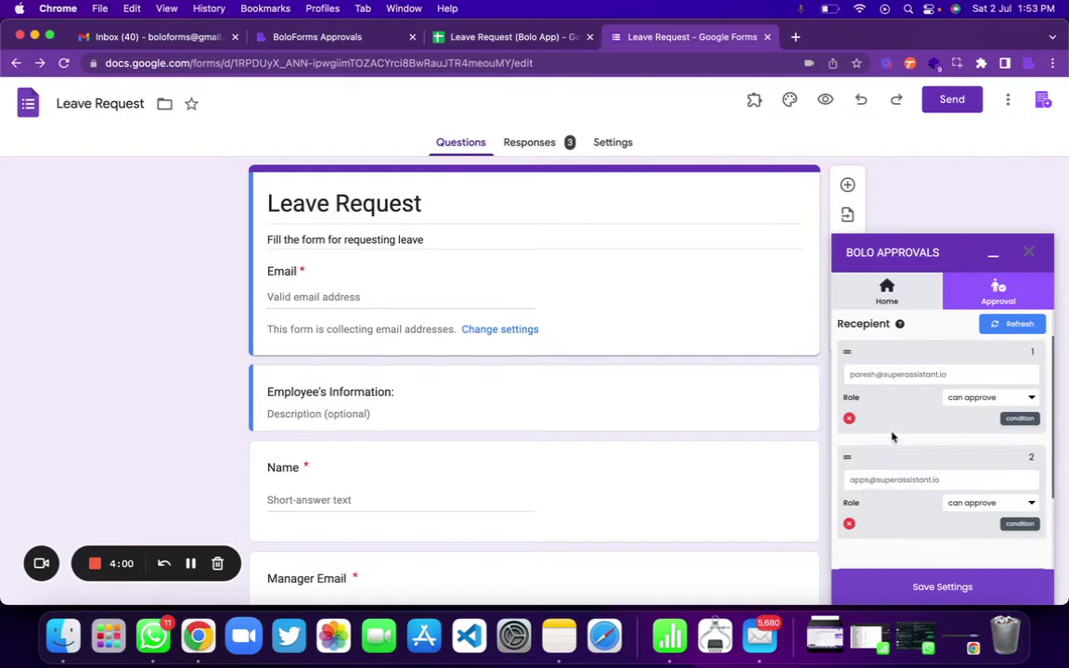
# In the form preview, fill in Email, the respondent's name and the manager's email address.
pyautogui.click(829, 101)
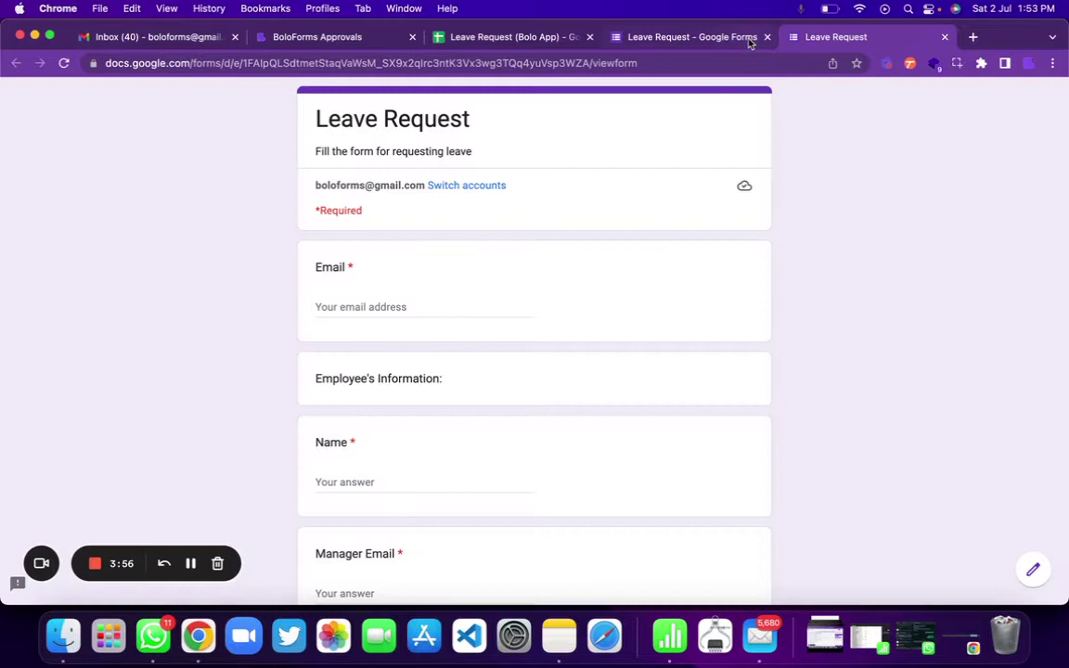
pyautogui.click(405, 308)
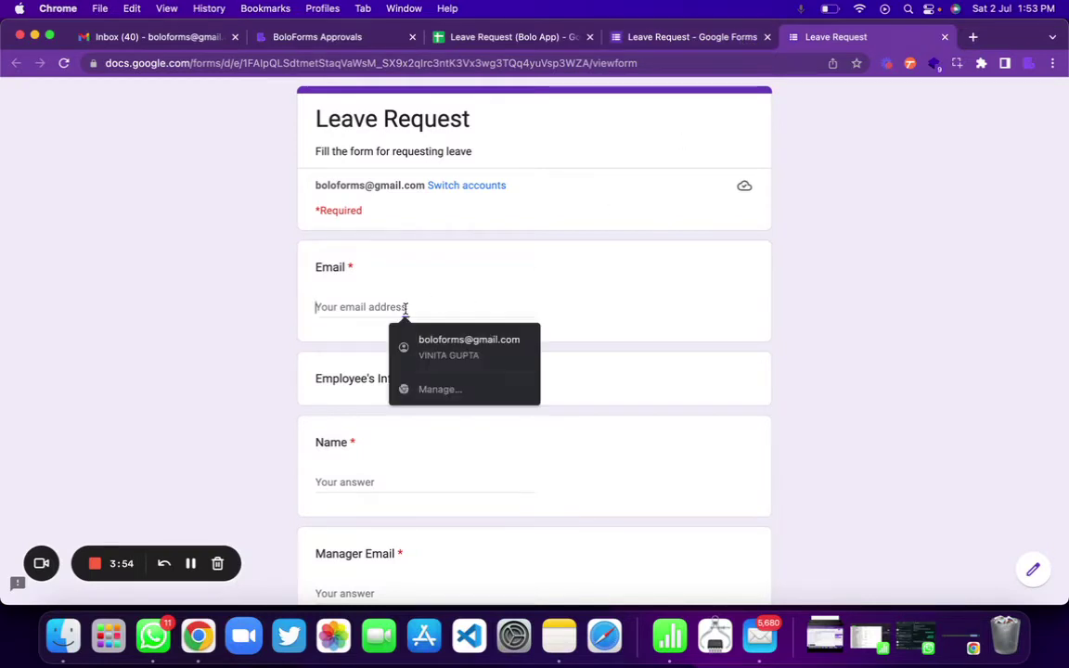
pyautogui.click(480, 351)
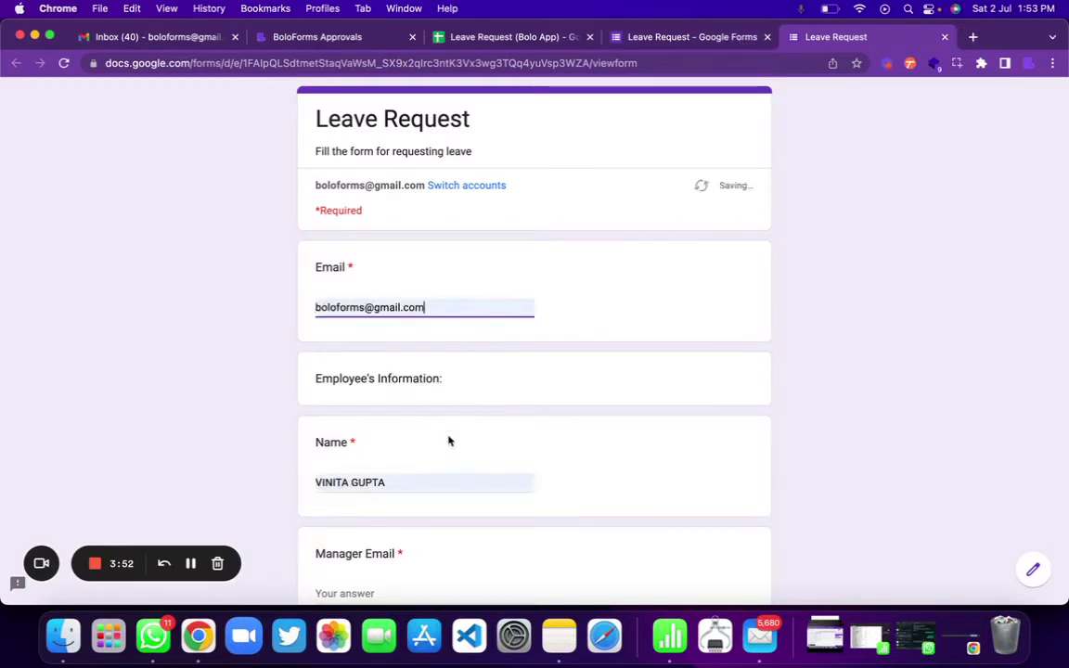
pyautogui.scroll(-3, 448, 439)
pyautogui.tripleClick(397, 395)
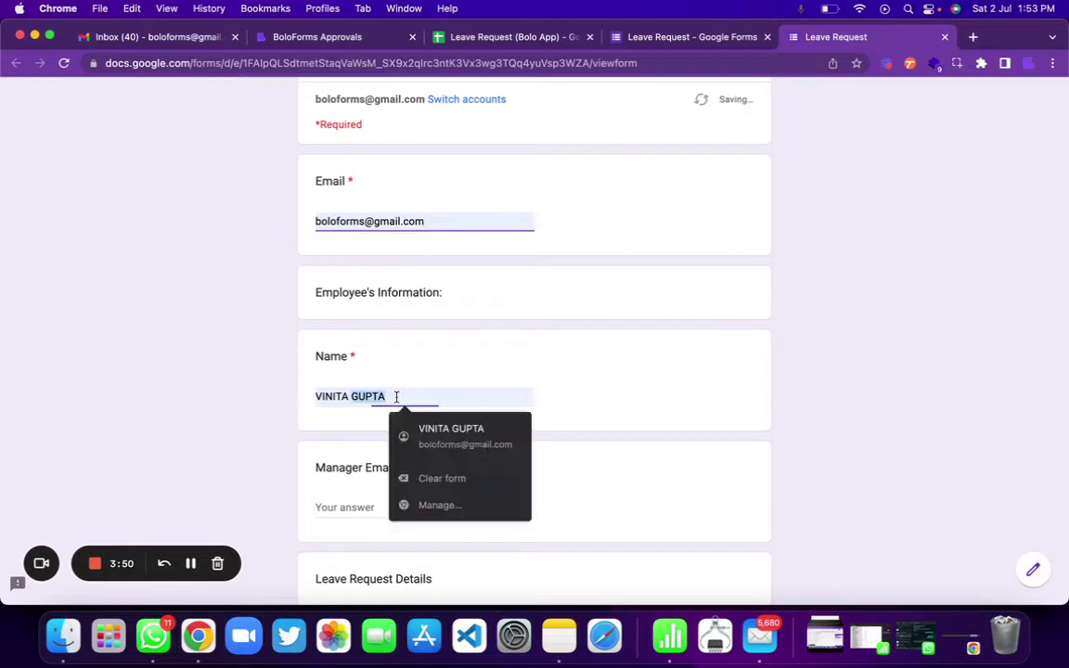
pyautogui.write('Par')
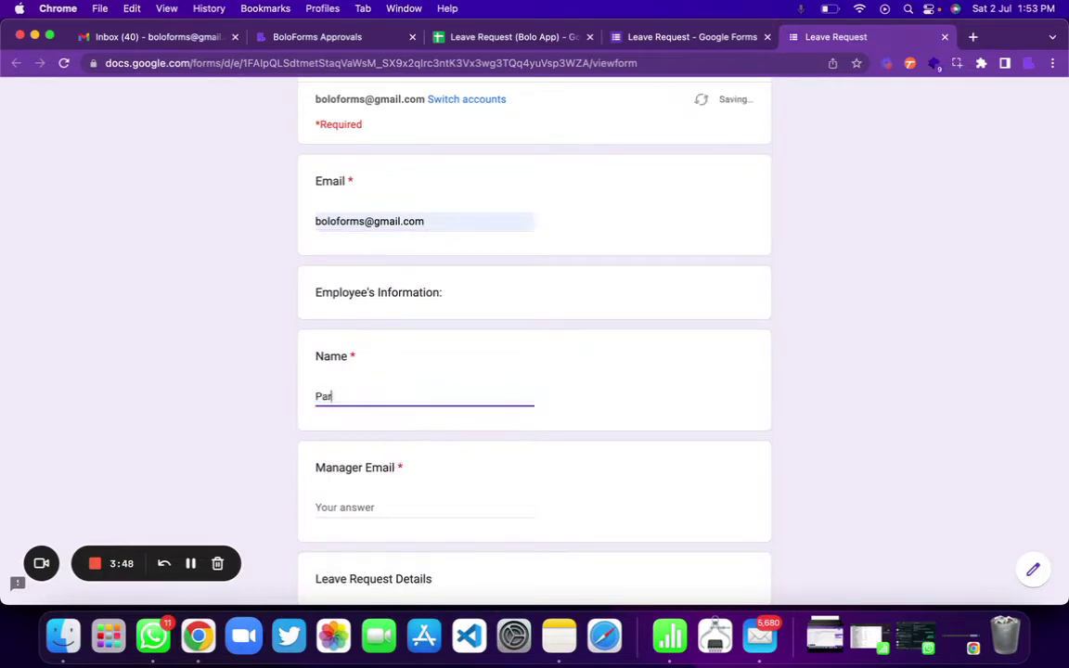
pyautogui.write('esh')
pyautogui.scroll(-3, 396, 401)
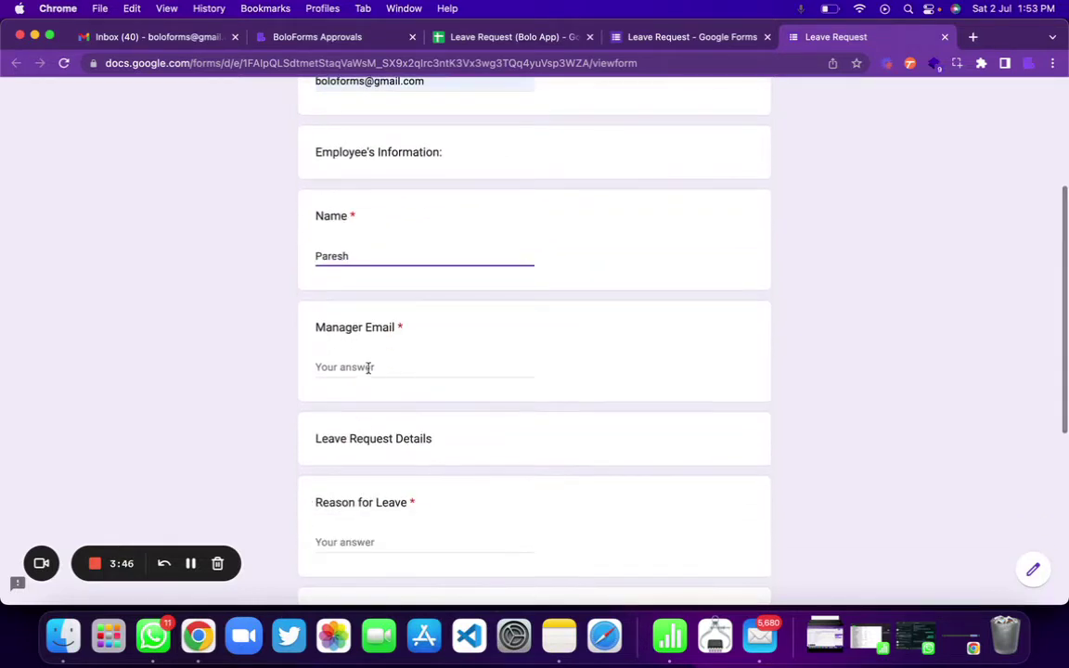
pyautogui.click(369, 368)
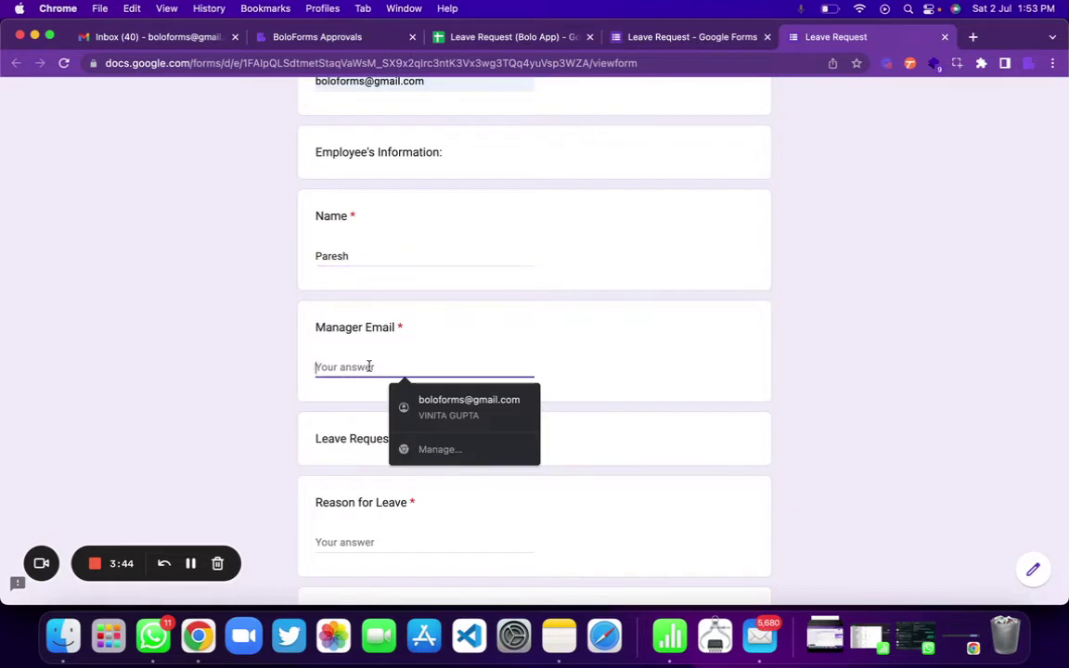
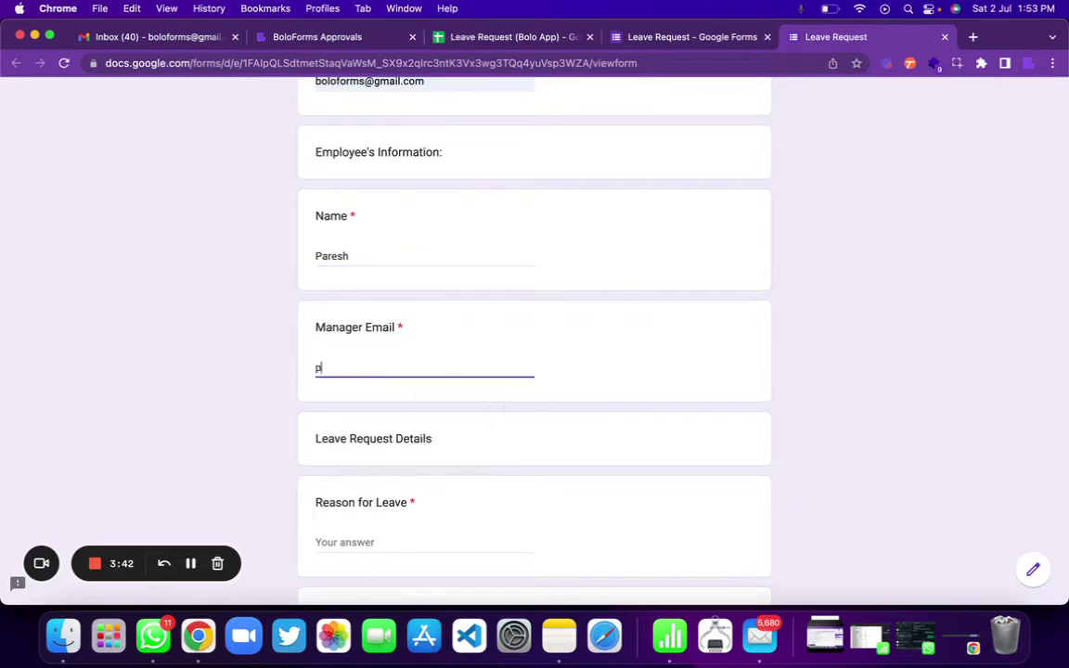
# Enter reason family and leave dates 12–20 July 2022, then submit the response.
pyautogui.scroll(-3, 413, 450)
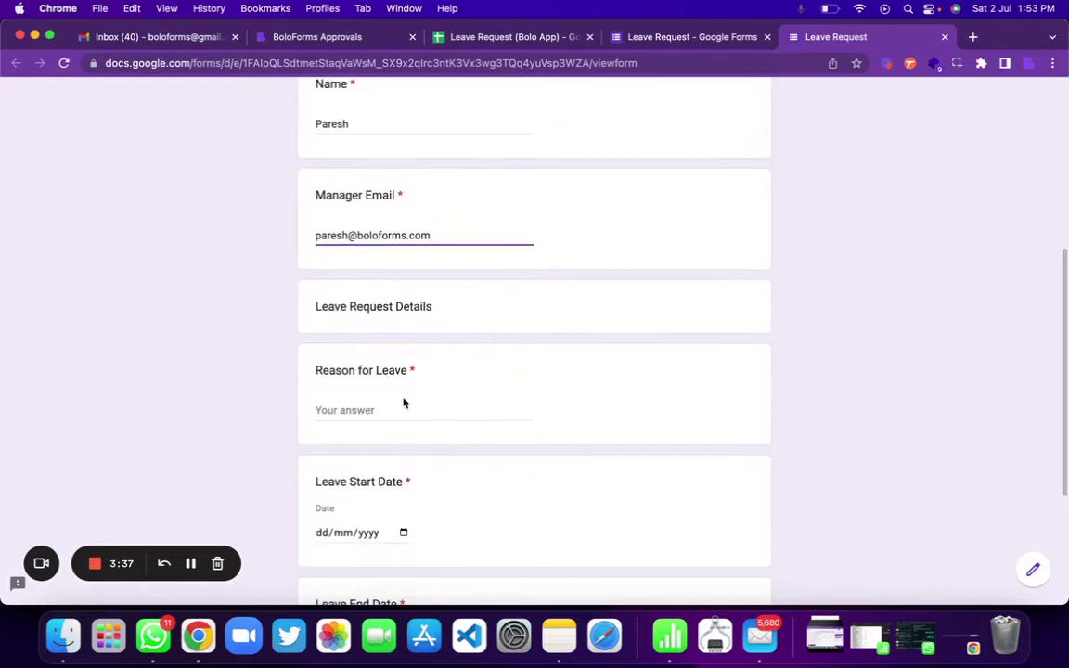
pyautogui.click(384, 412)
pyautogui.write('family')
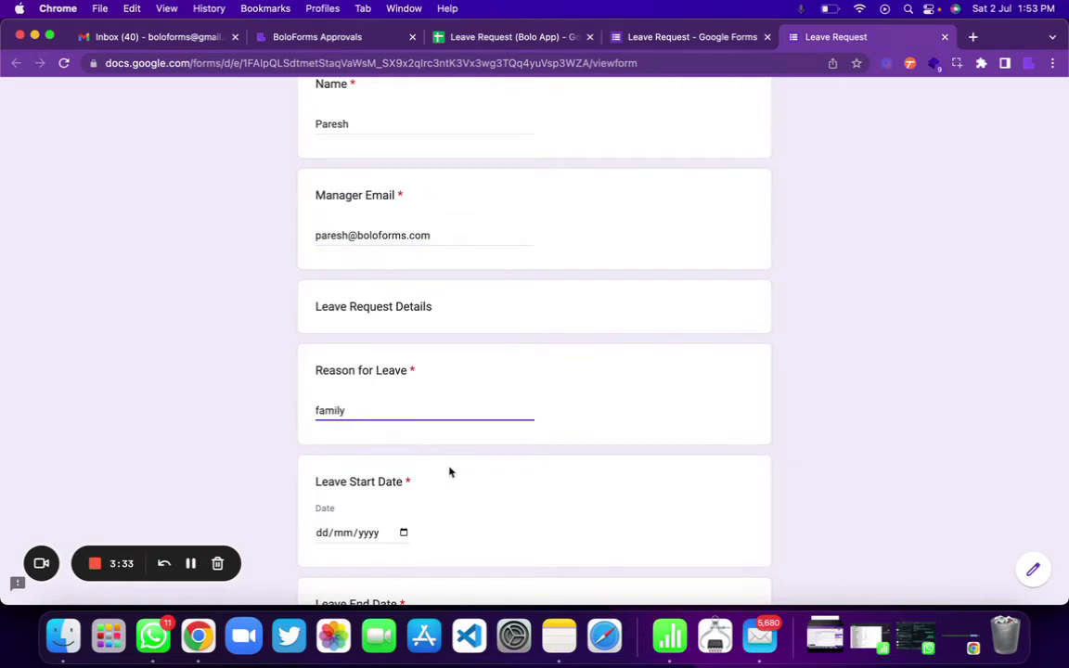
pyautogui.scroll(-2, 449, 471)
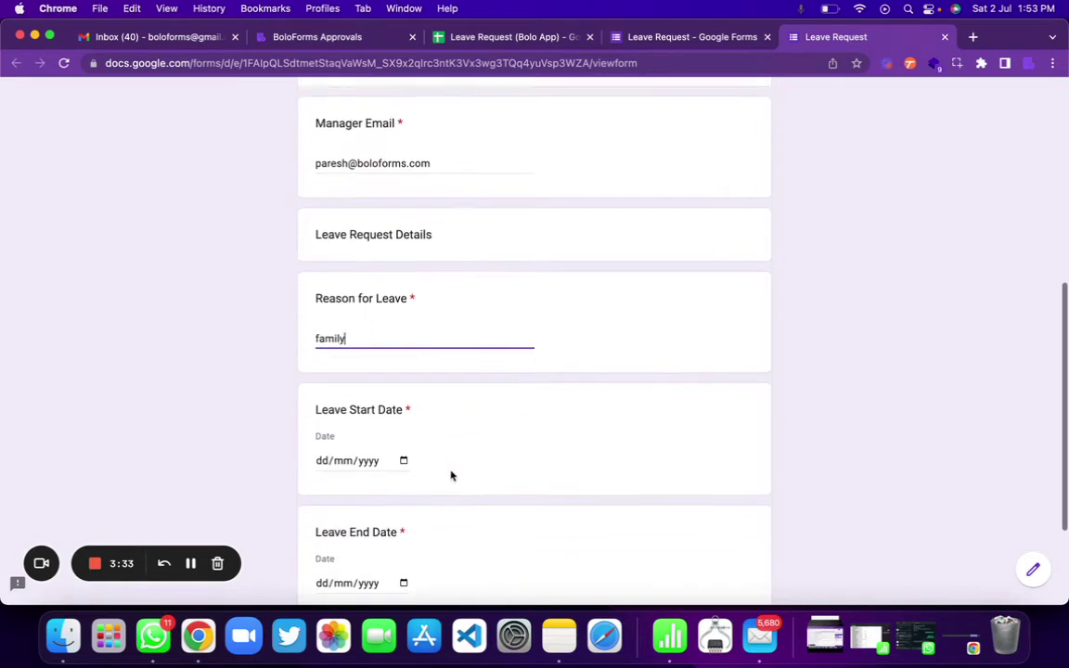
pyautogui.click(404, 454)
pyautogui.click(375, 341)
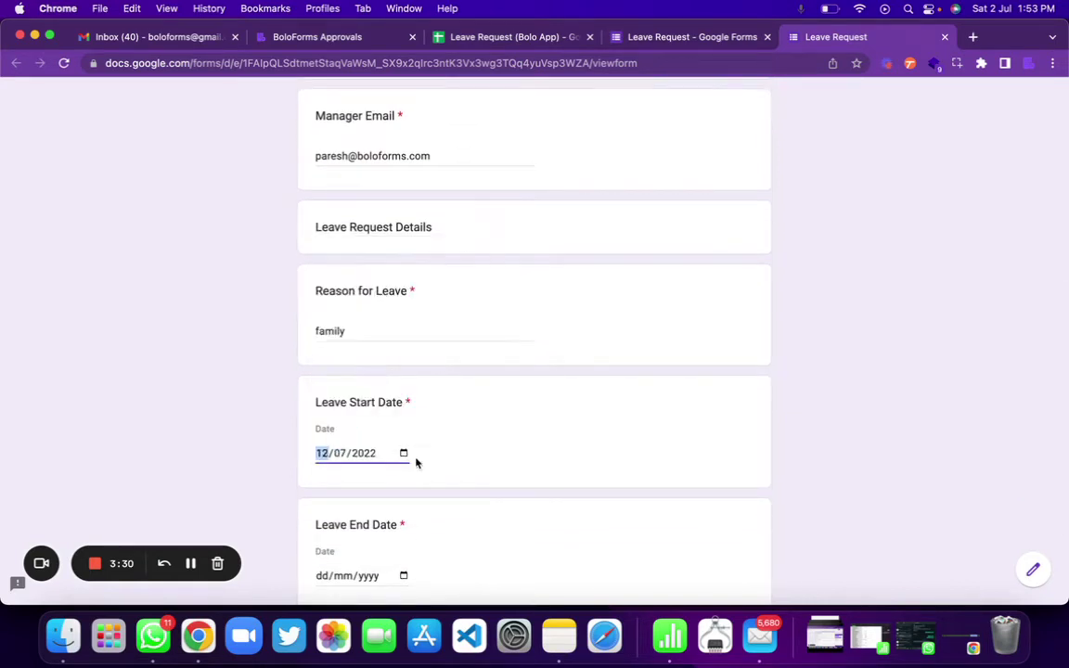
pyautogui.scroll(-2, 417, 463)
pyautogui.click(403, 501)
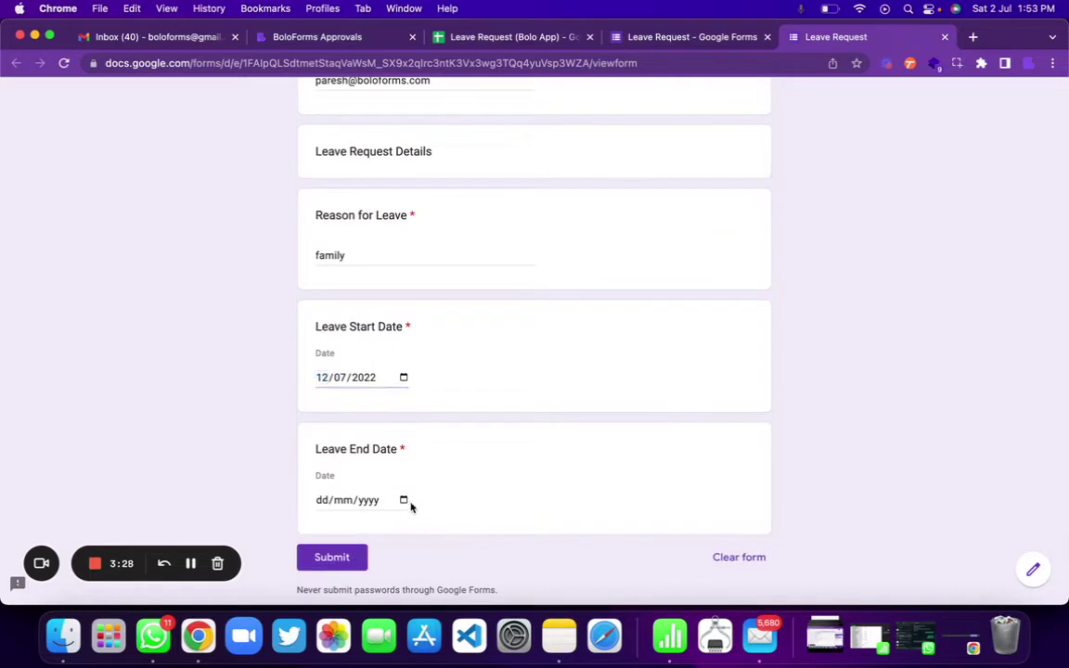
pyautogui.click(404, 501)
pyautogui.click(397, 410)
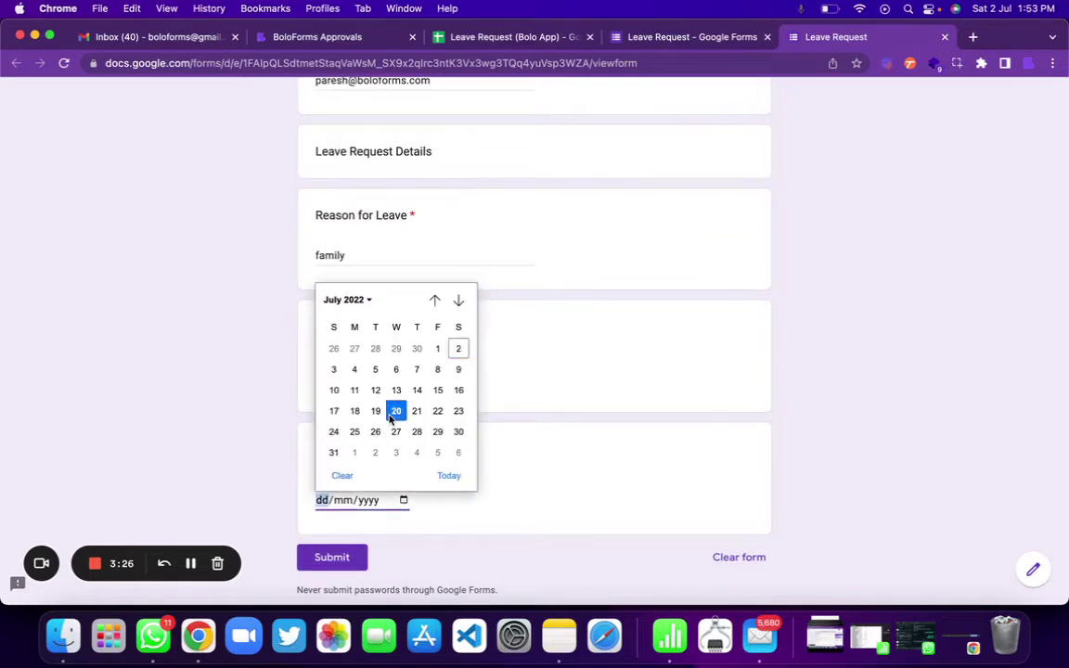
pyautogui.click(331, 558)
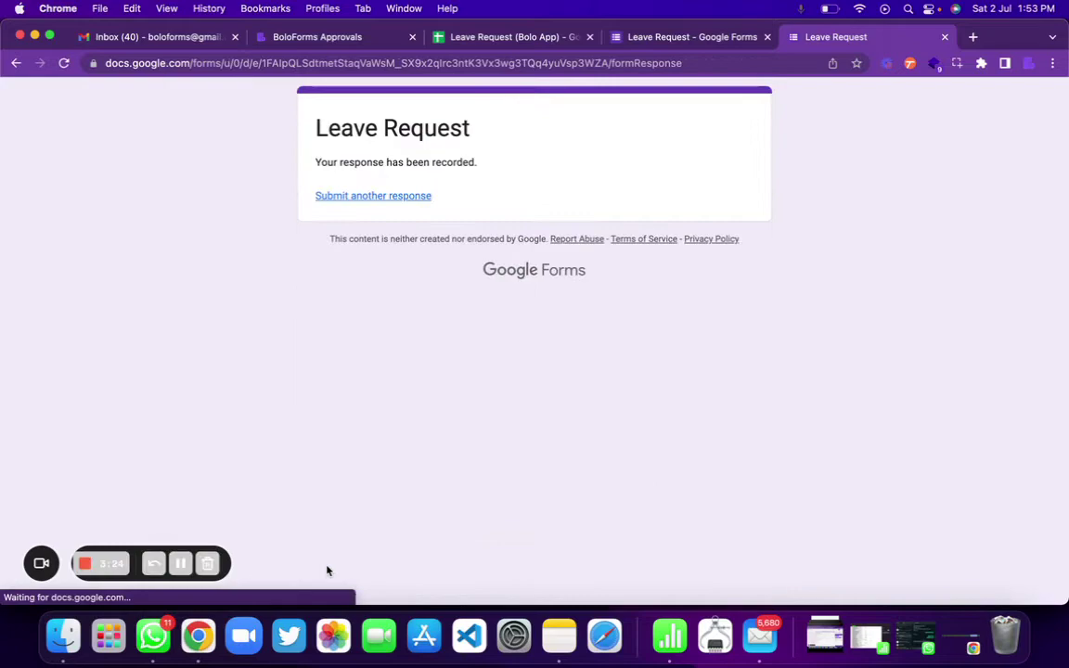
# Open the new Leave Request approval email in the first approver's inbox and expand its trimmed content.
pyautogui.hotkey('ctrl', 'Up')
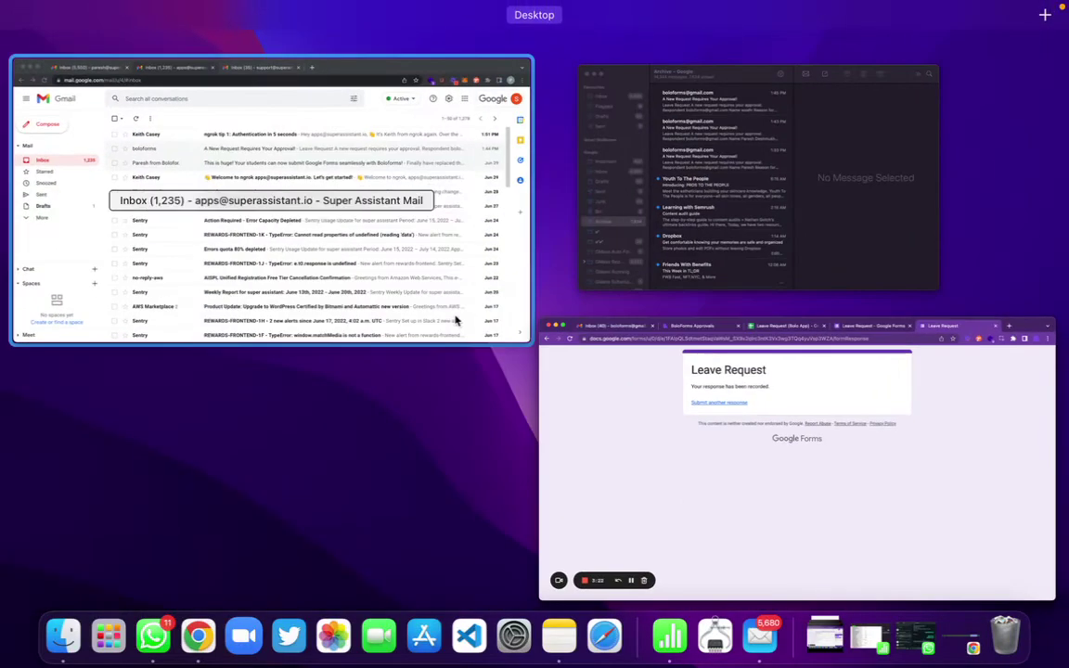
pyautogui.click(348, 234)
pyautogui.click(158, 37)
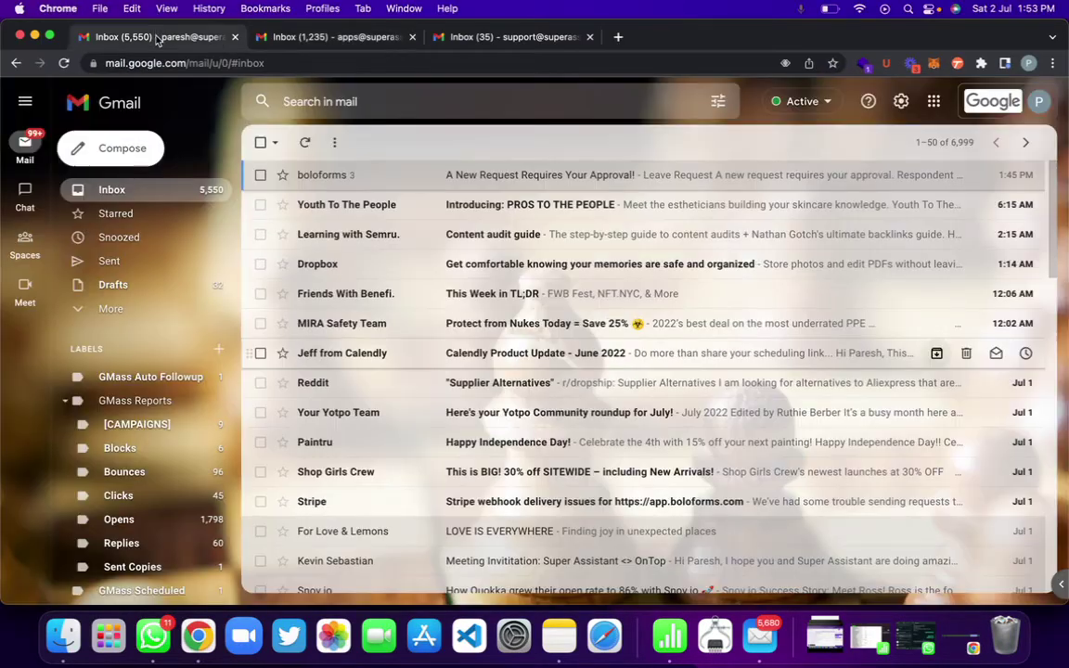
pyautogui.click(307, 144)
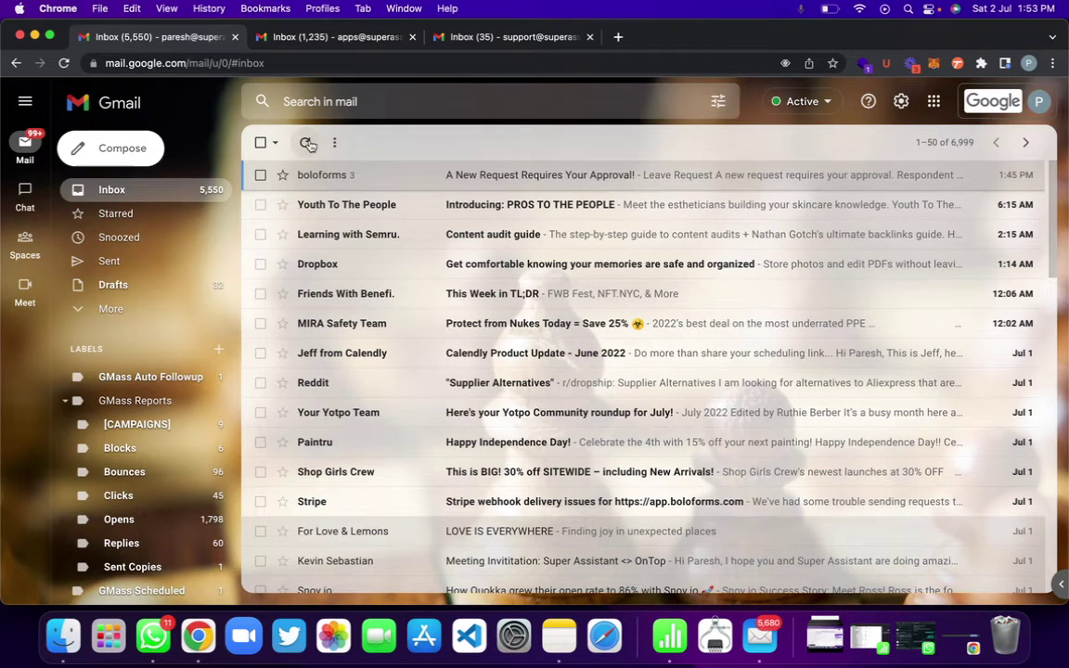
pyautogui.click(421, 187)
pyautogui.scroll(-5, 399, 362)
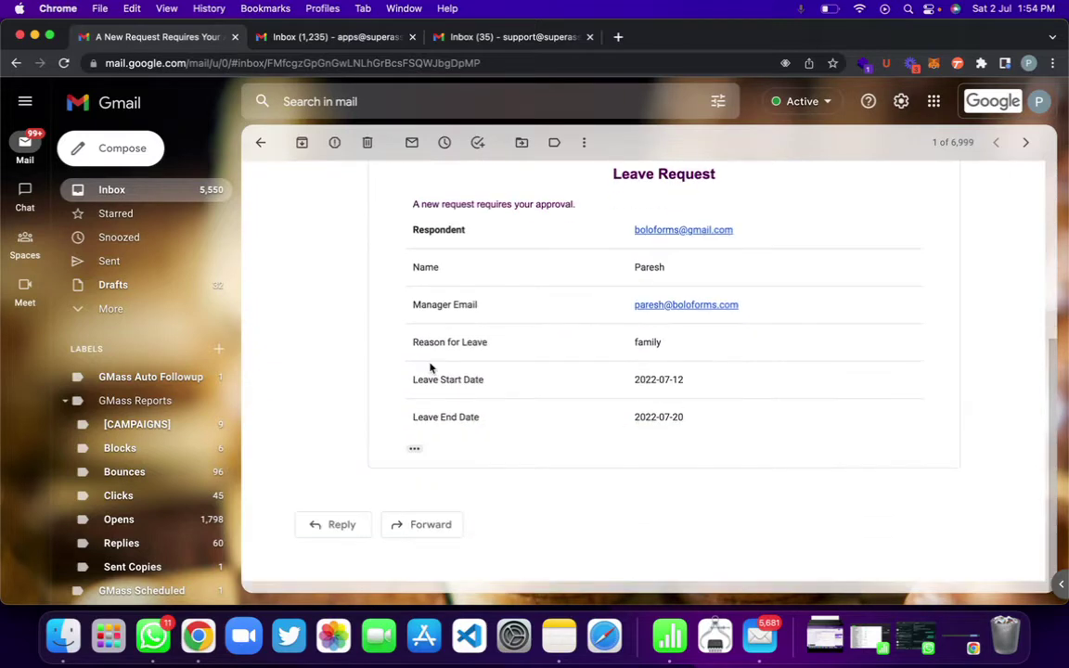
pyautogui.click(415, 448)
pyautogui.scroll(-3, 544, 463)
pyautogui.scroll(-3, 541, 465)
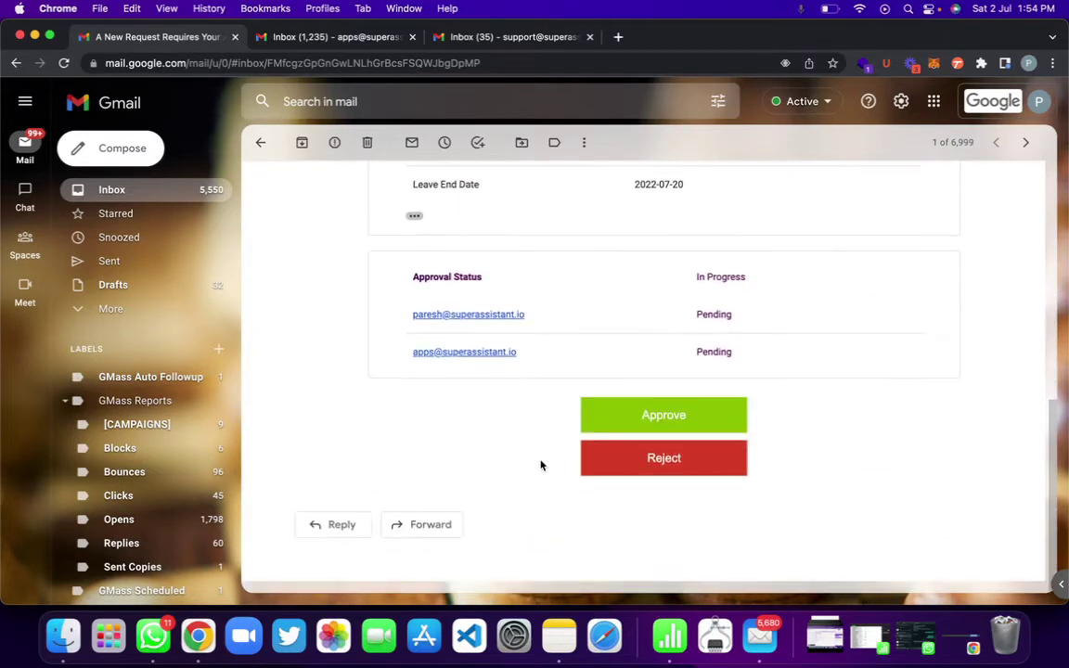
# Approve the request with the comment 'okay approved', then check the second approver's inbox.
pyautogui.click(640, 425)
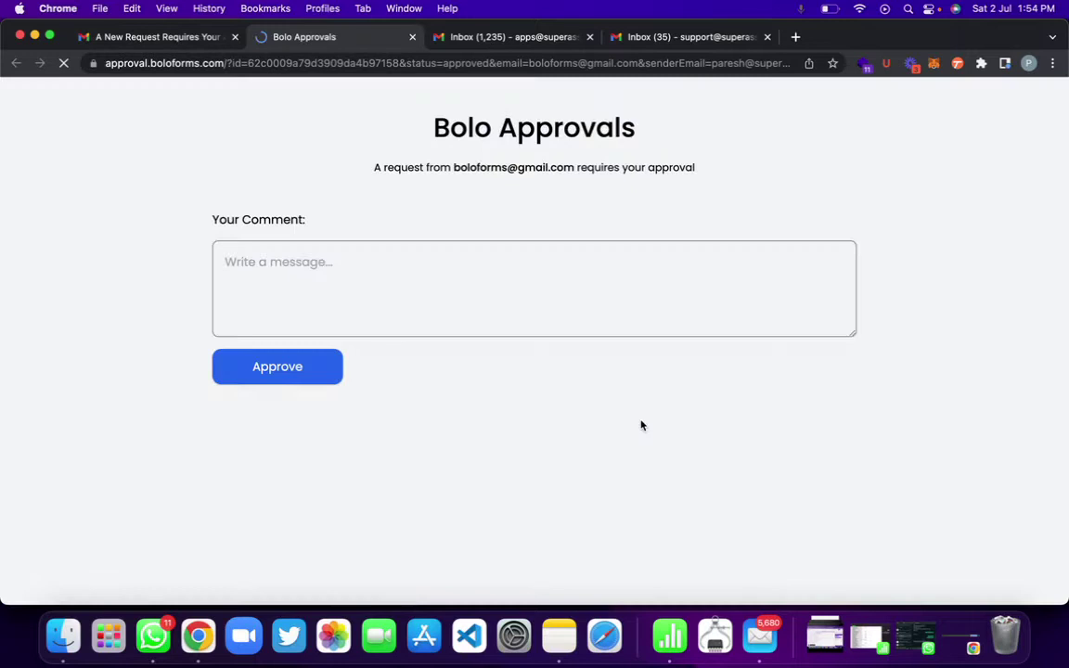
pyautogui.click(341, 260)
pyautogui.write('o')
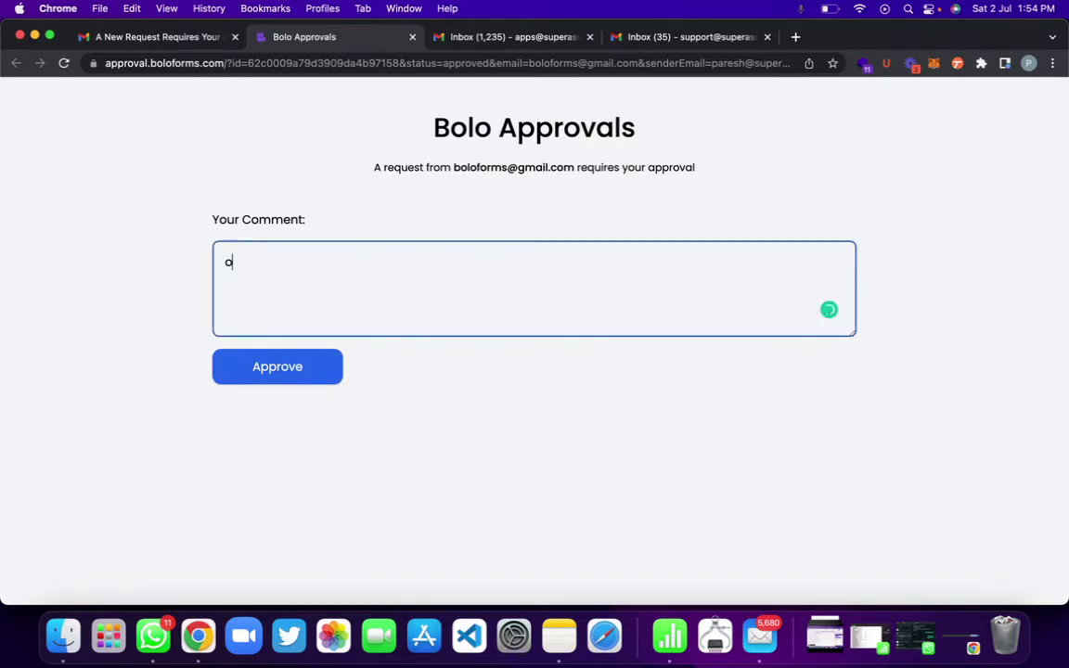
pyautogui.write('kay approved')
pyautogui.click(271, 371)
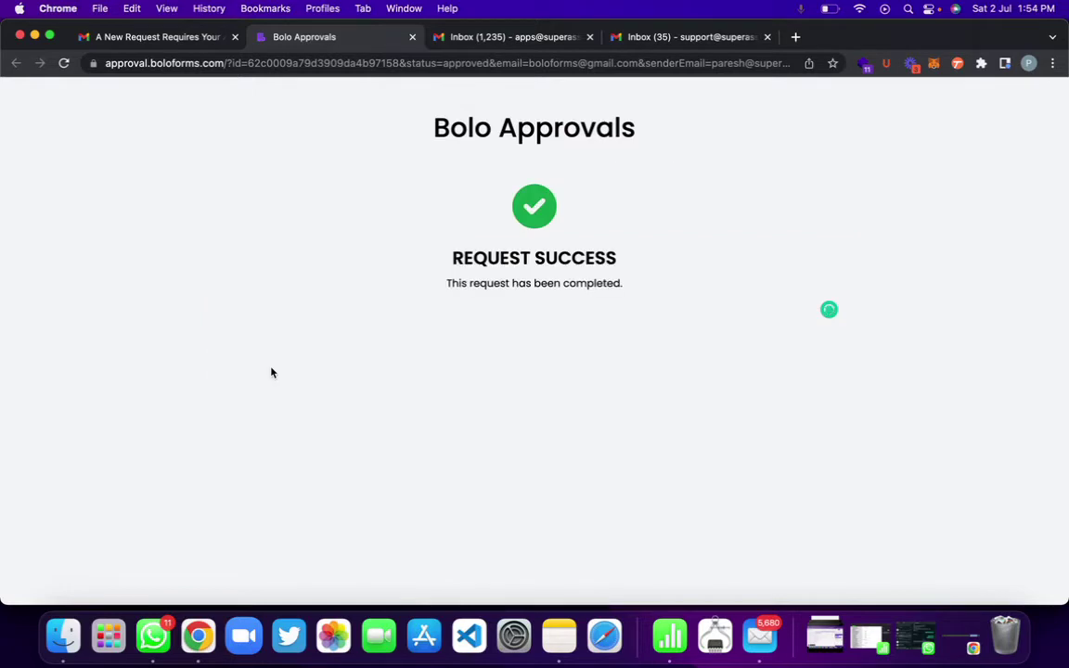
pyautogui.click(544, 41)
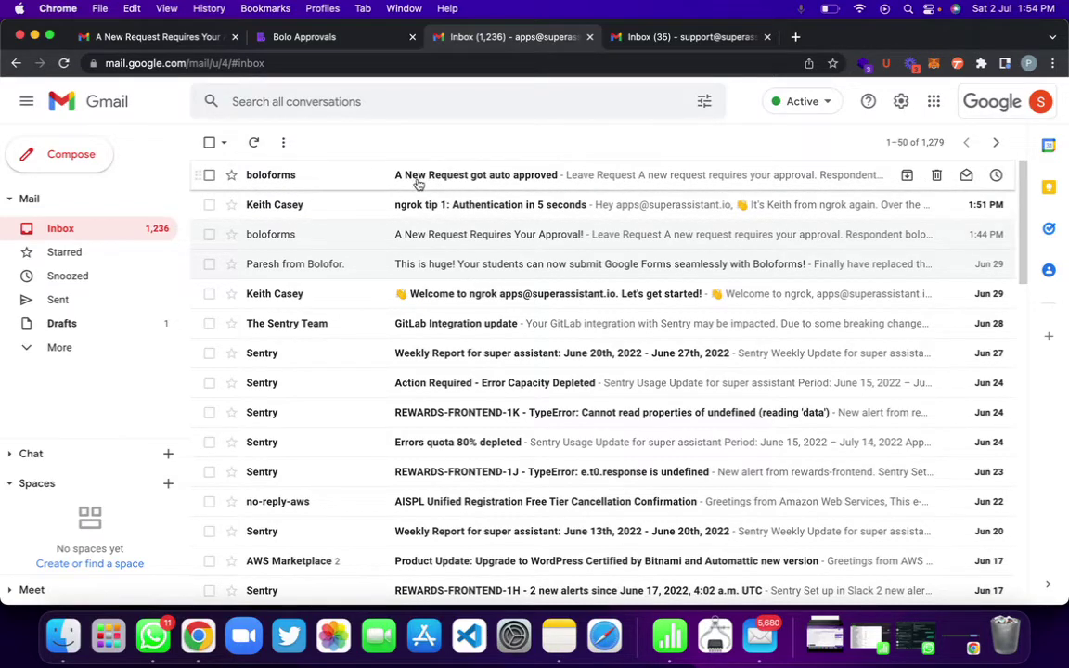
# Review the auto-approved email's status: first approver Approved, second Skip-Approve.
pyautogui.click(531, 176)
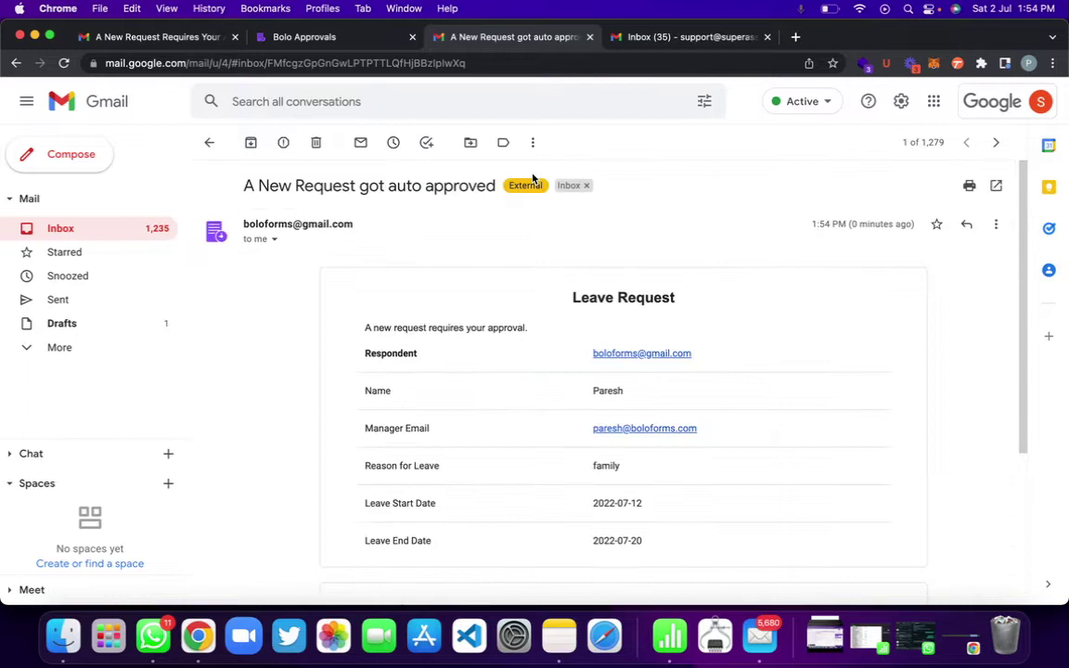
pyautogui.scroll(-2, 535, 389)
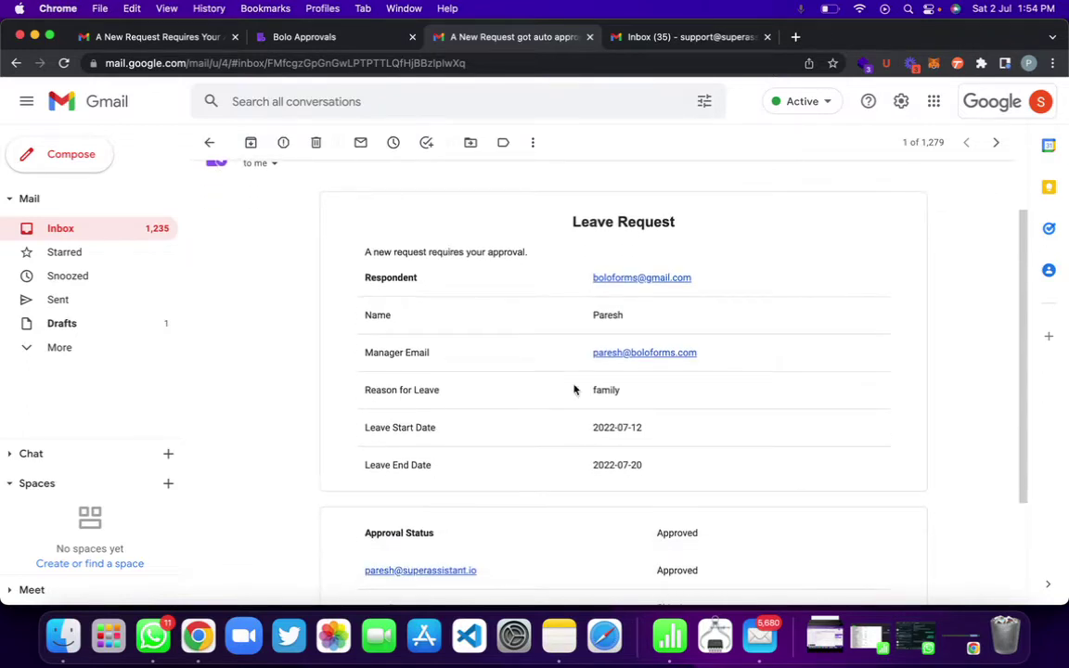
pyautogui.scroll(-2, 625, 399)
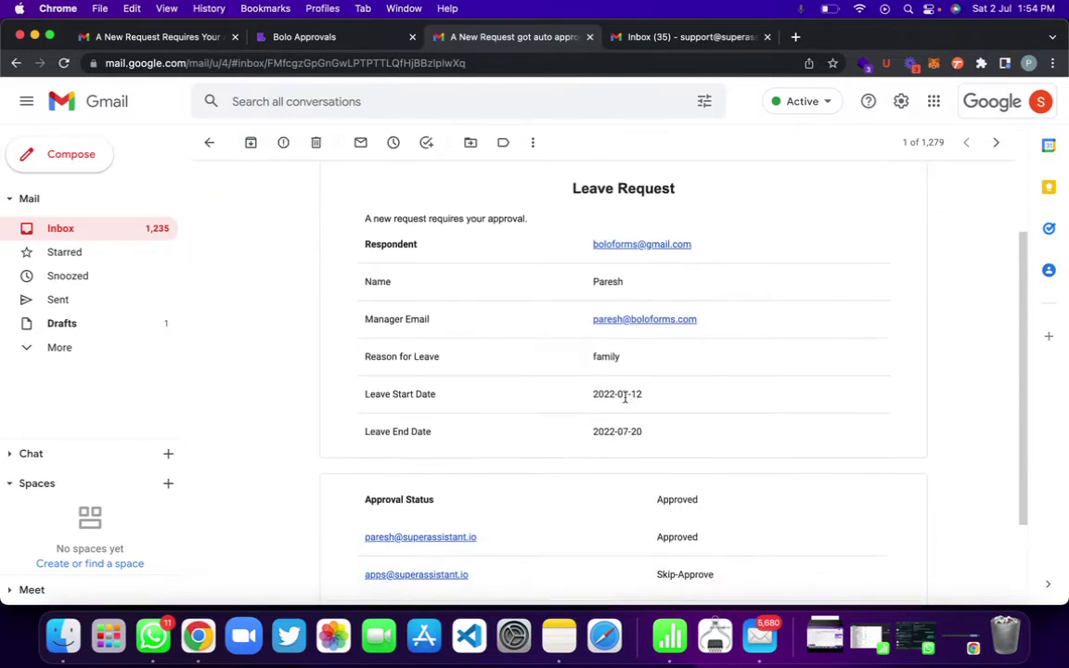
pyautogui.scroll(-3, 625, 398)
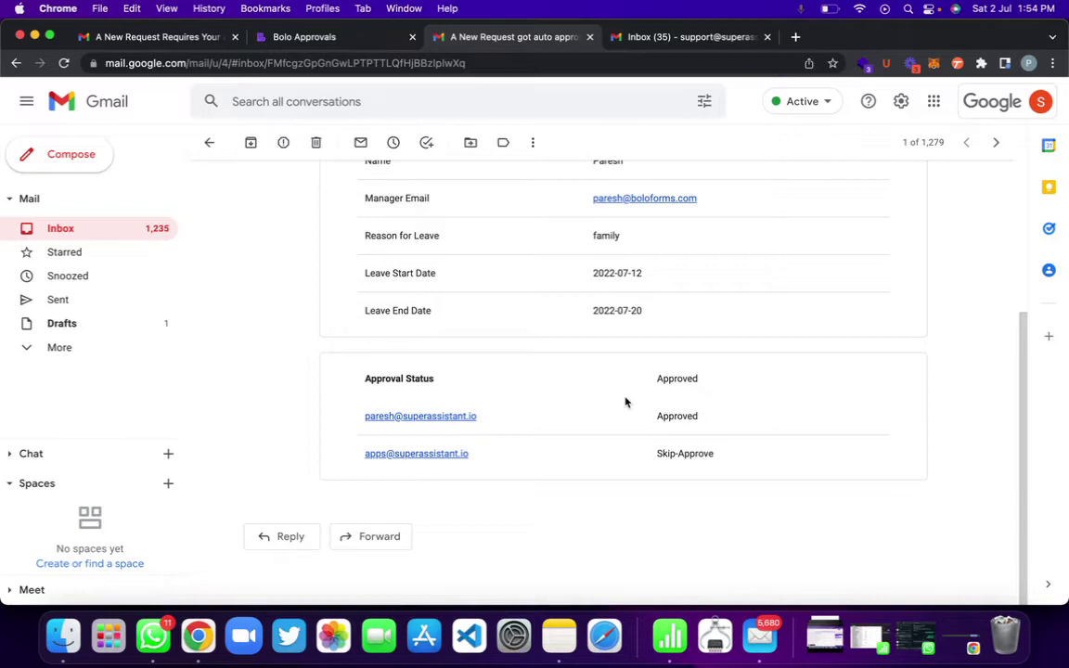
pyautogui.hotkey('ctrl', 'Up')
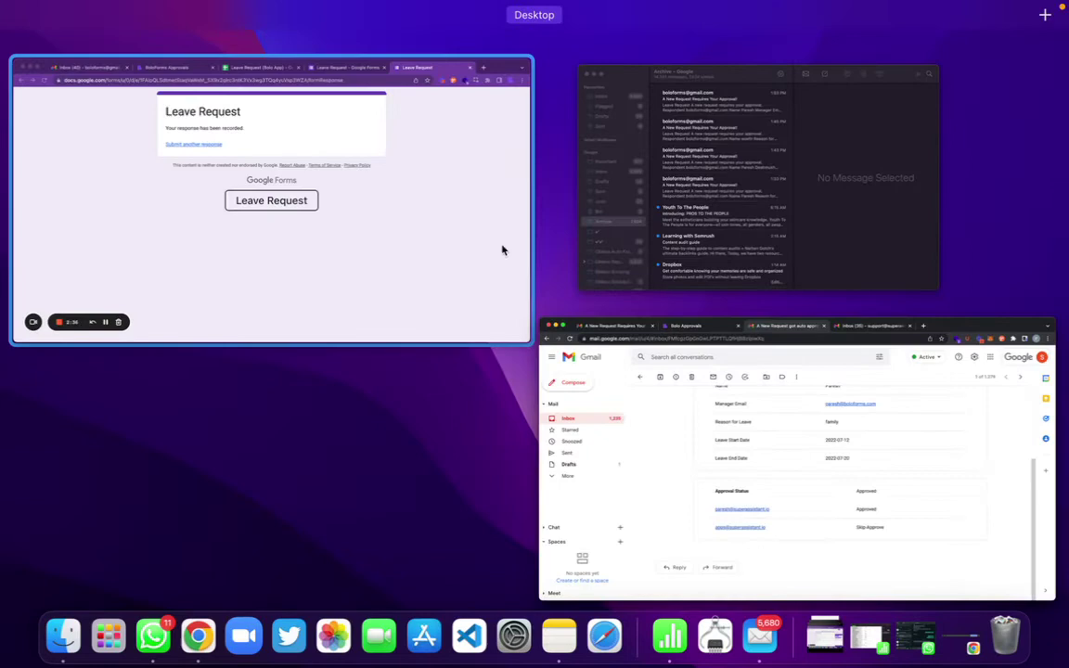
# Add a dynamic-email third approver taken from the Manager Email answer.
pyautogui.click(455, 198)
pyautogui.click(639, 38)
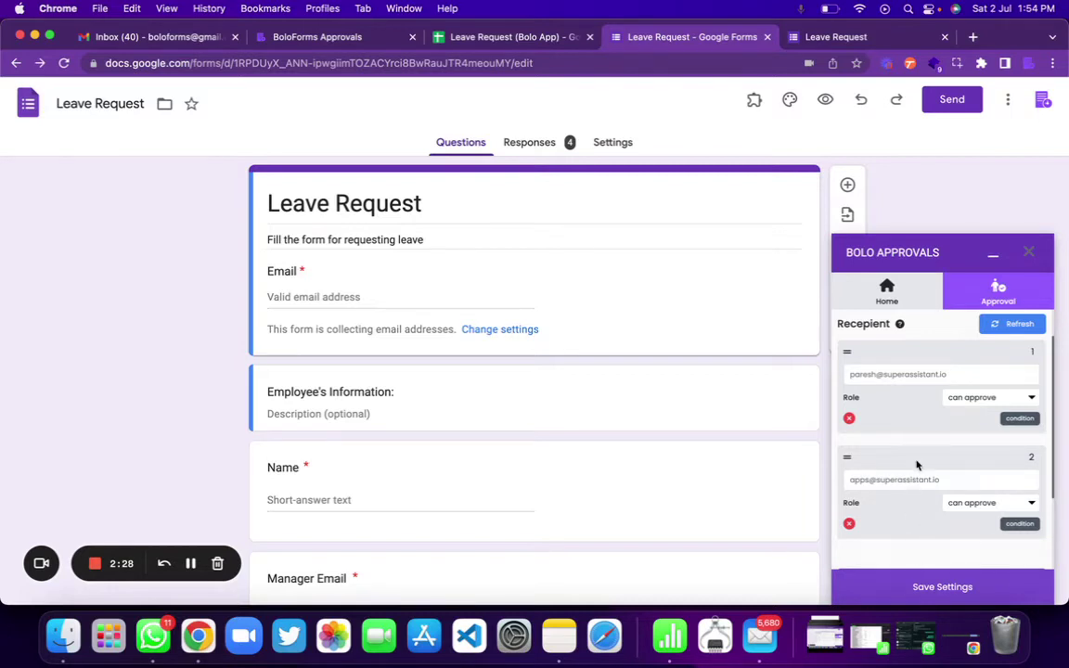
pyautogui.scroll(-3, 930, 544)
pyautogui.scroll(-2, 931, 544)
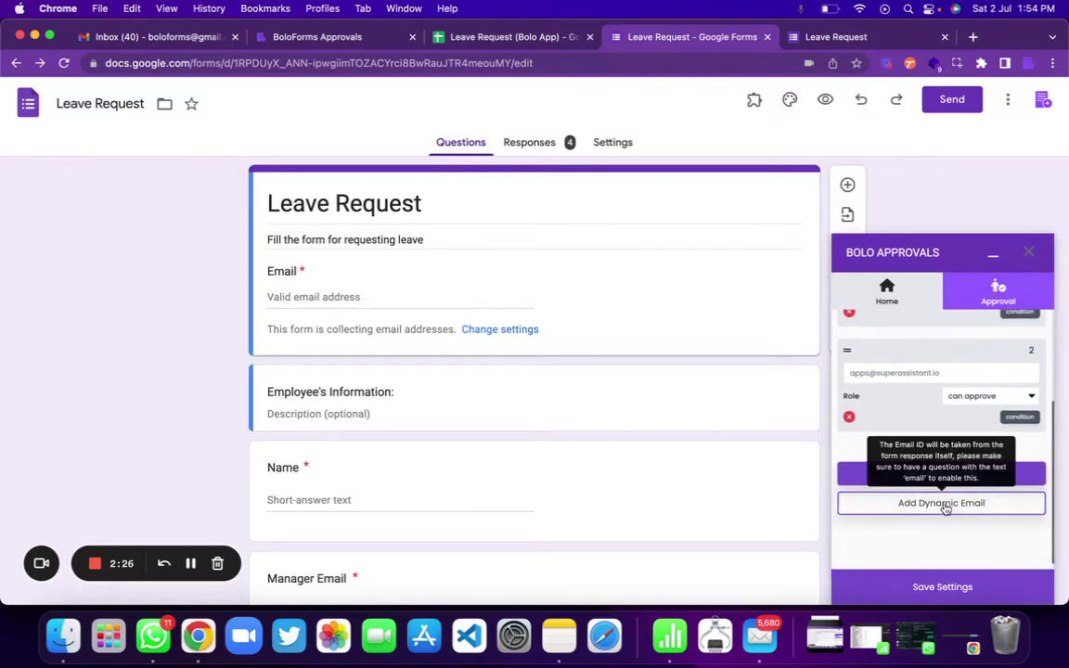
pyautogui.click(946, 506)
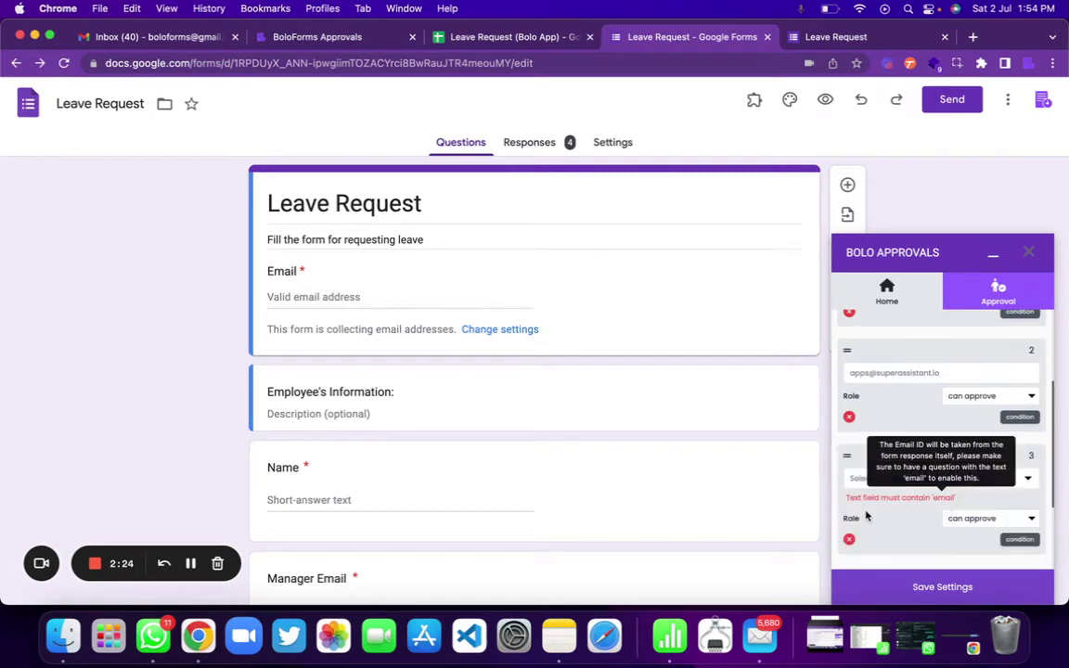
pyautogui.scroll(-1, 891, 515)
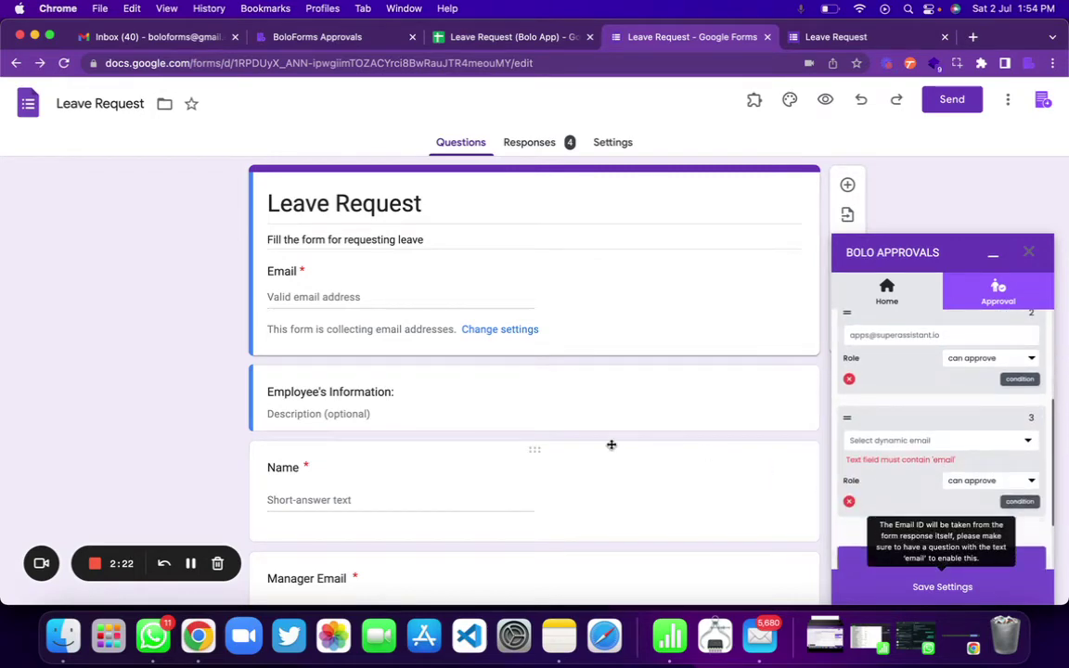
pyautogui.scroll(-2, 610, 445)
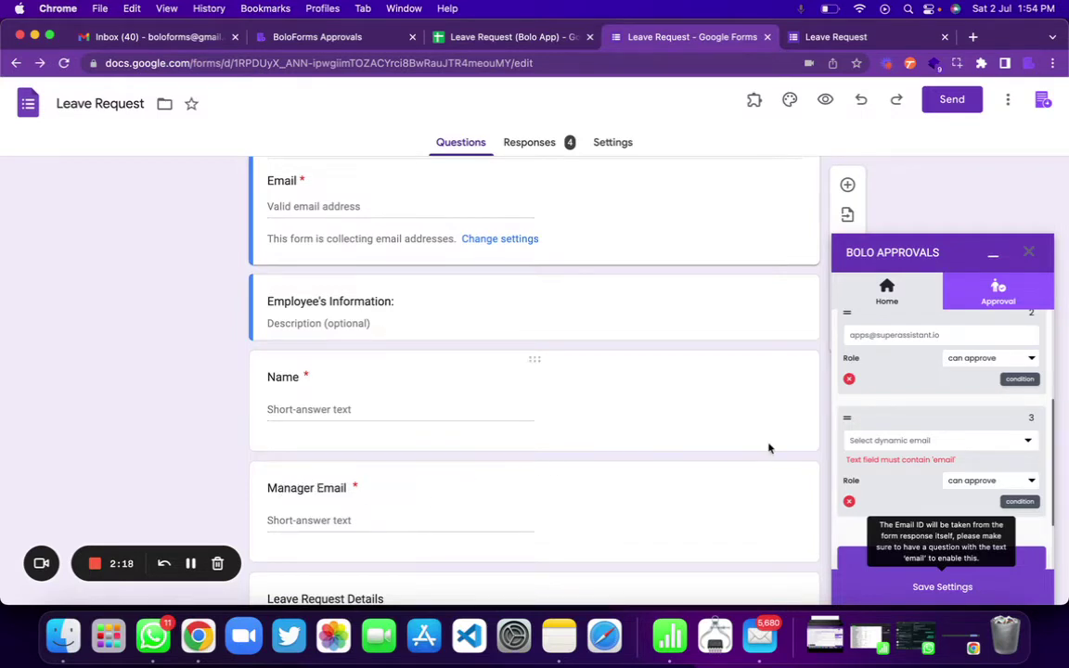
pyautogui.click(957, 445)
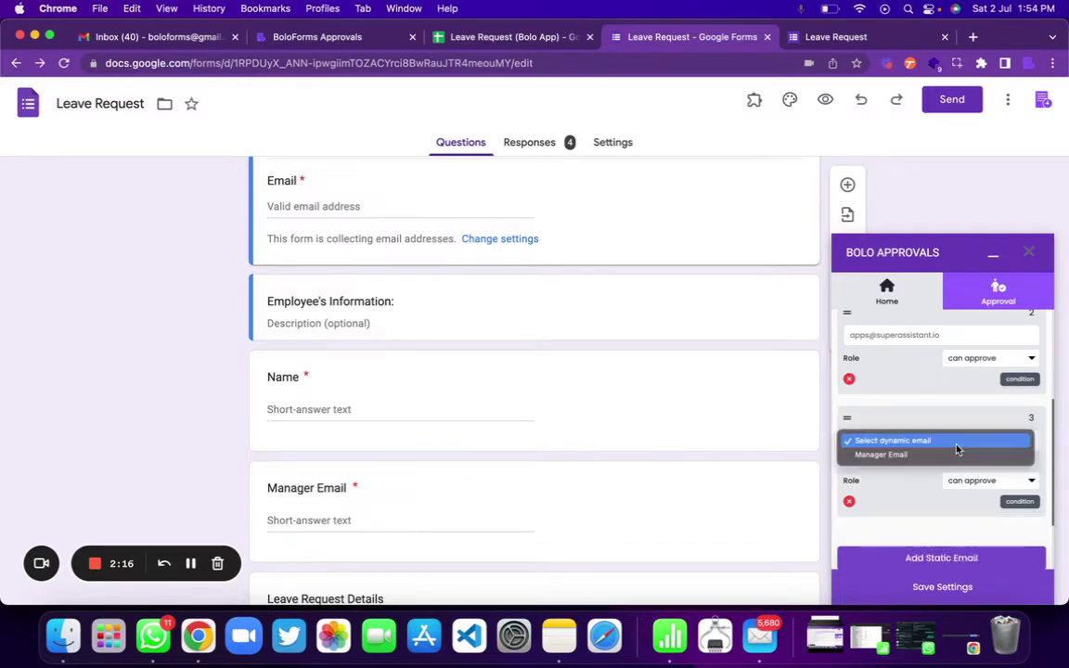
pyautogui.click(900, 455)
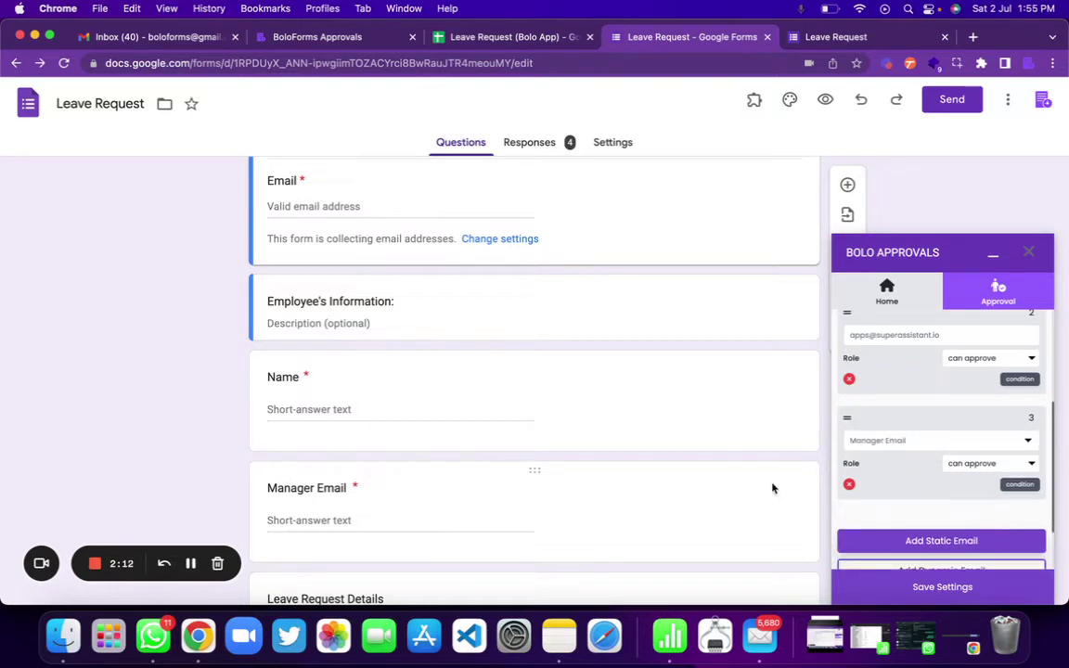
# Save the Bolo Approvals workflow settings.
pyautogui.scroll(3, 900, 482)
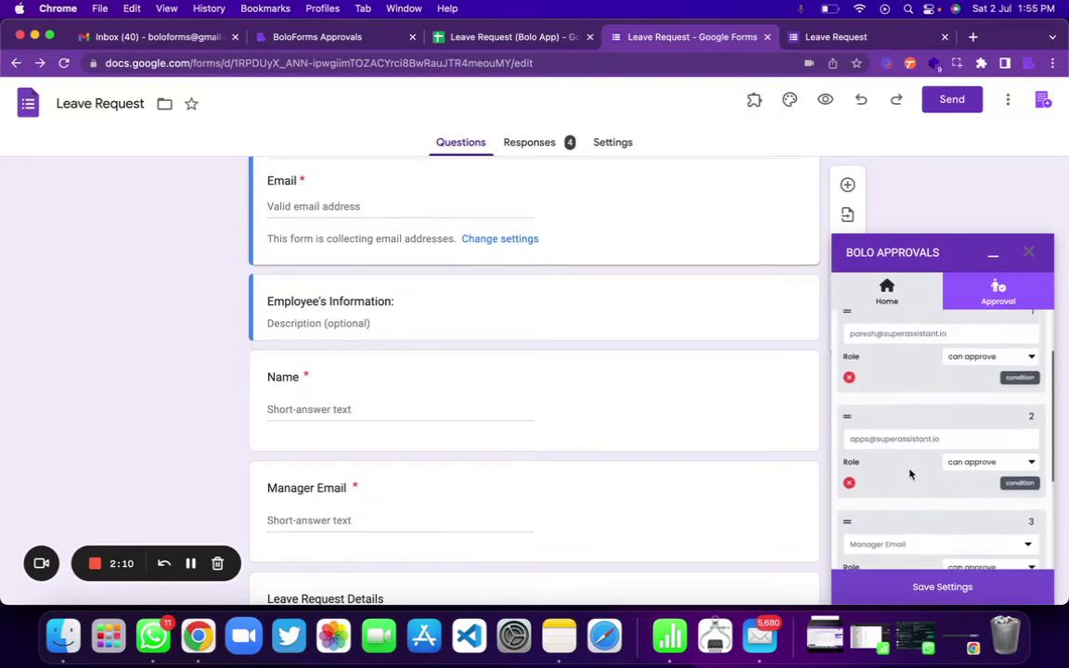
pyautogui.scroll(2, 908, 475)
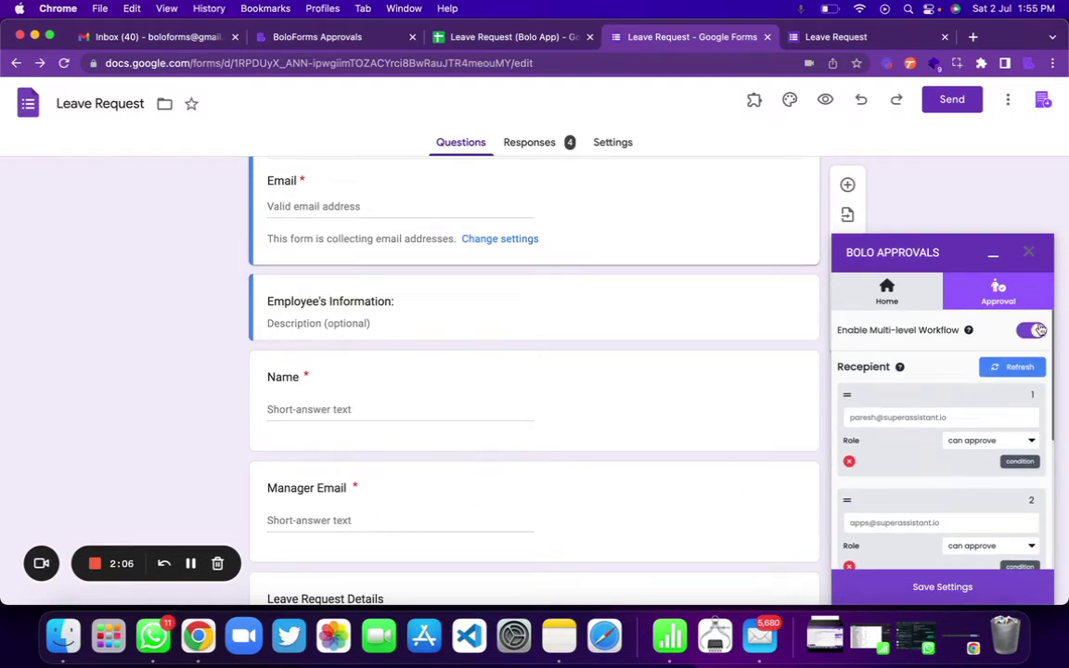
pyautogui.scroll(-1, 895, 462)
pyautogui.scroll(-2, 895, 462)
pyautogui.scroll(-3, 895, 462)
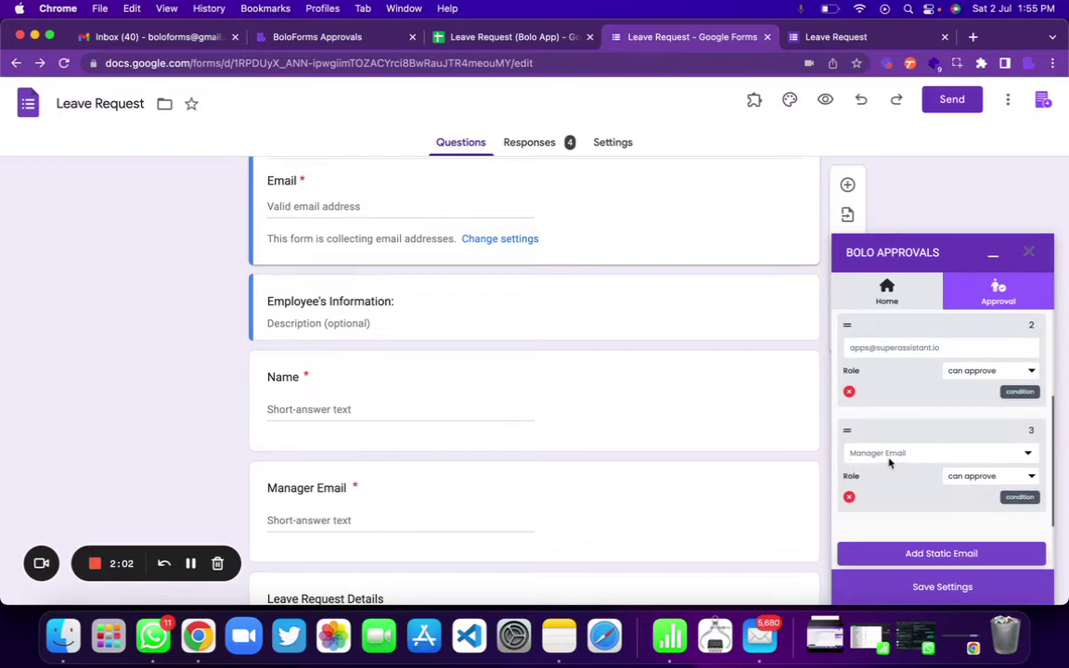
pyautogui.scroll(-1, 960, 490)
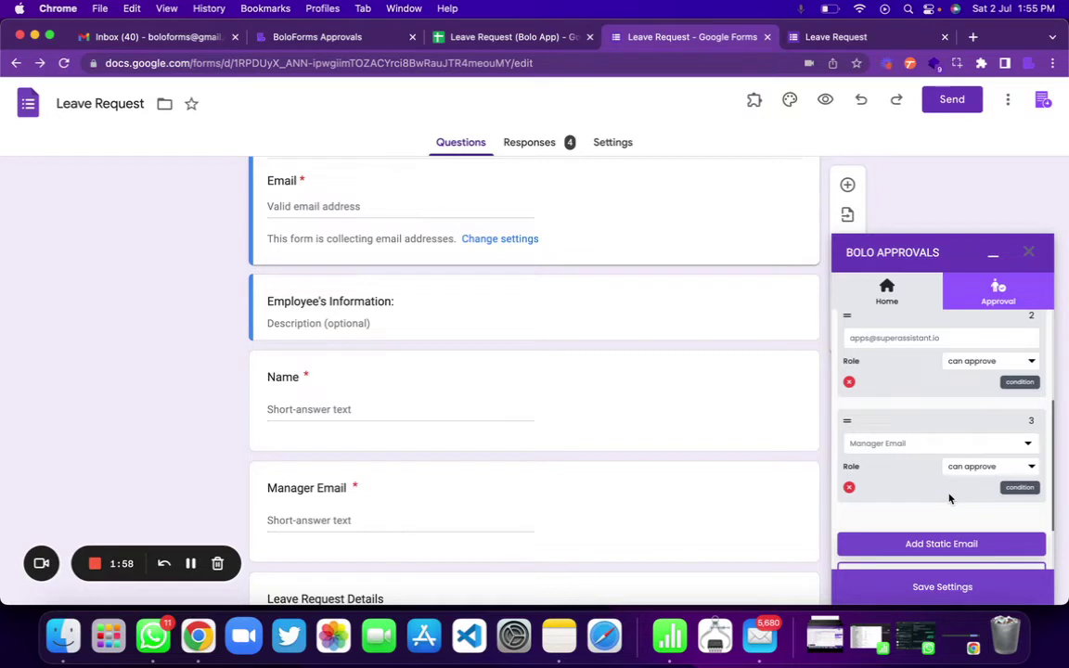
pyautogui.scroll(-3, 950, 499)
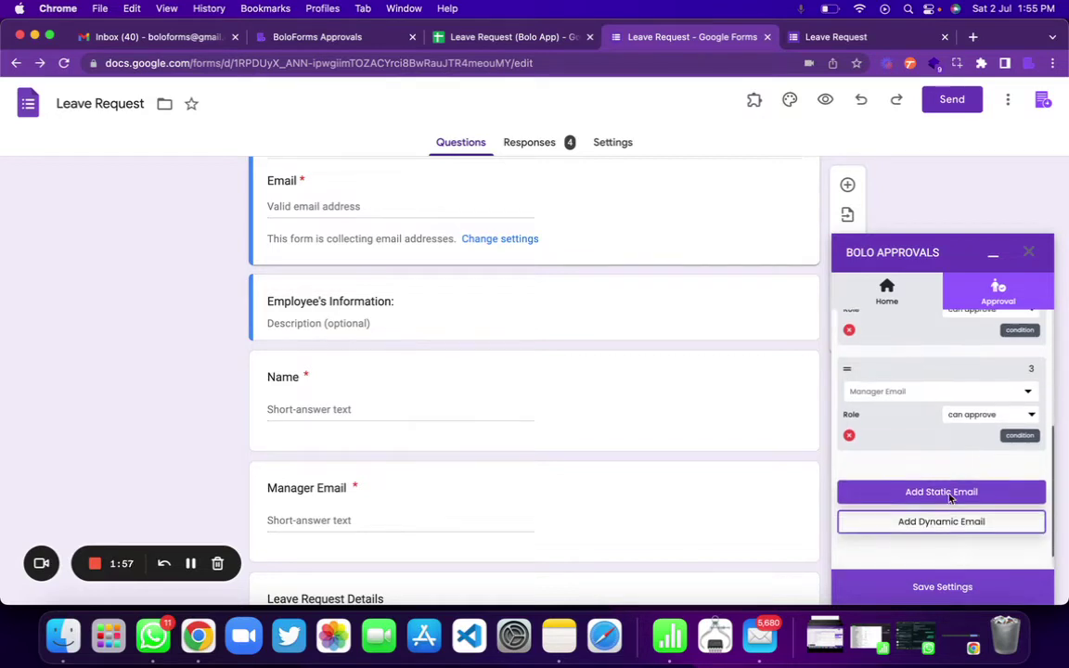
pyautogui.click(942, 588)
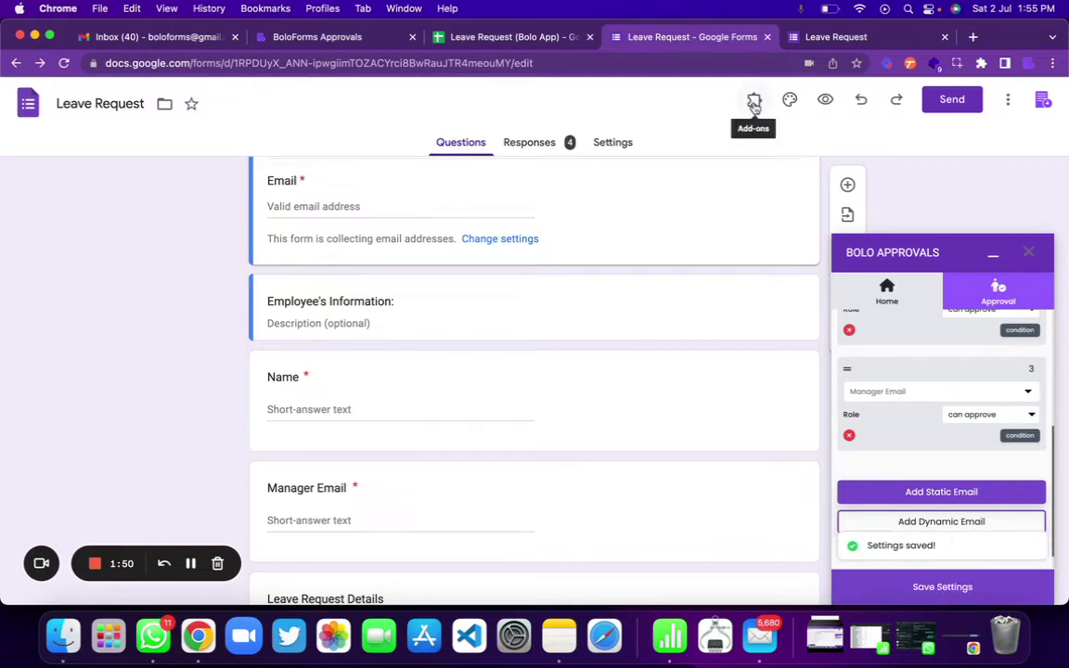
# In the form preview, fill in Email, name and the manager's email address from suggestions.
pyautogui.click(825, 99)
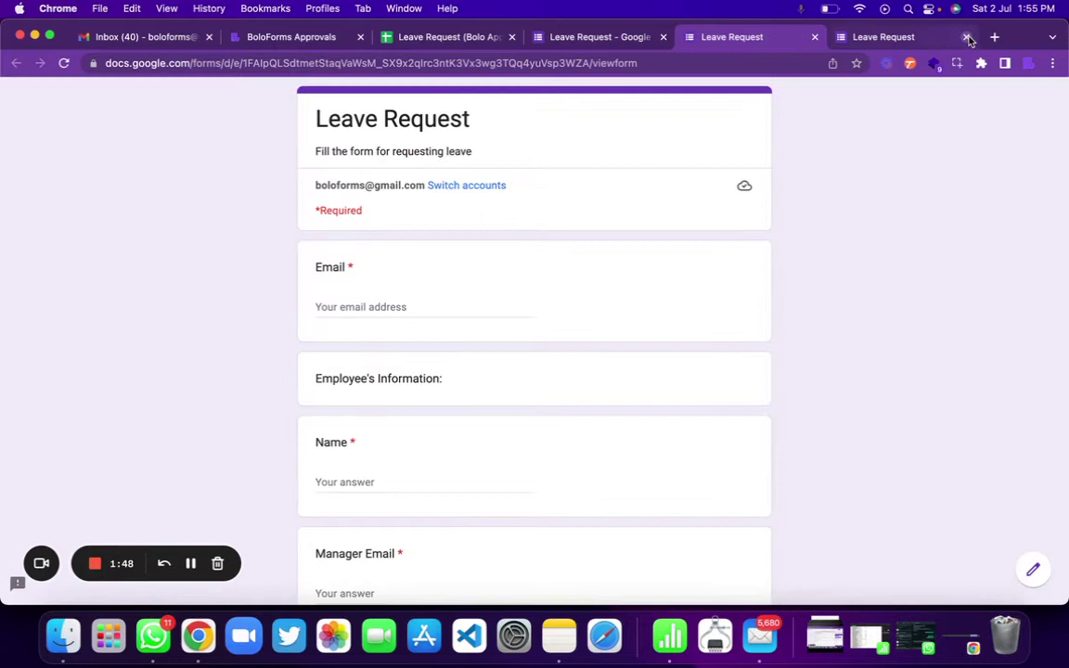
pyautogui.click(967, 37)
pyautogui.click(442, 305)
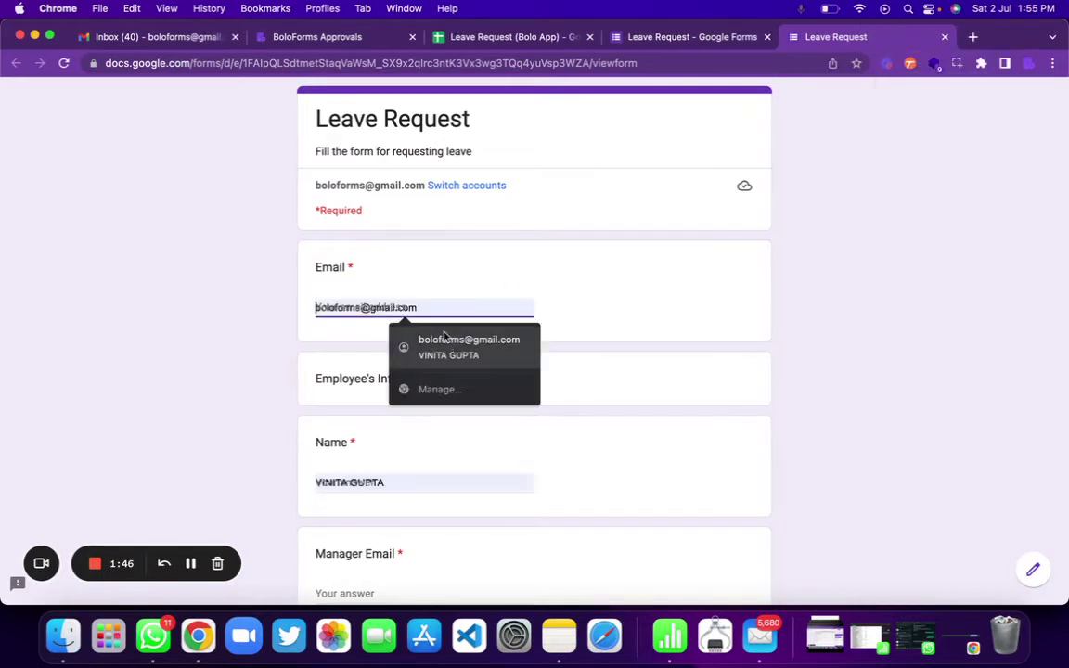
pyautogui.click(432, 349)
pyautogui.scroll(-3, 390, 480)
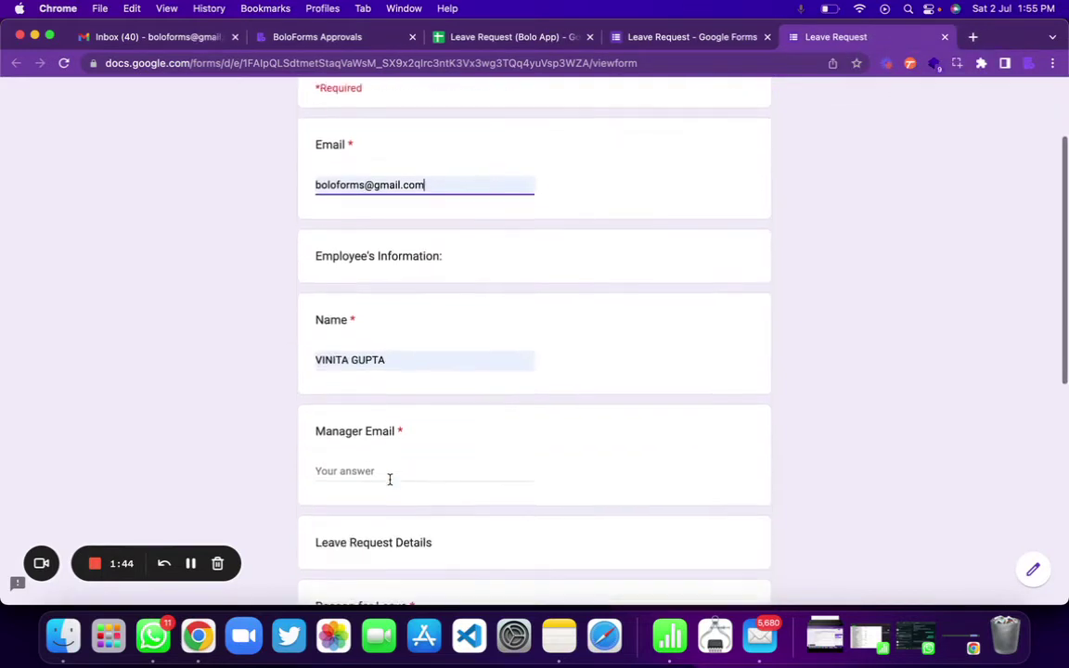
pyautogui.scroll(-2, 390, 483)
pyautogui.scroll(-1, 390, 483)
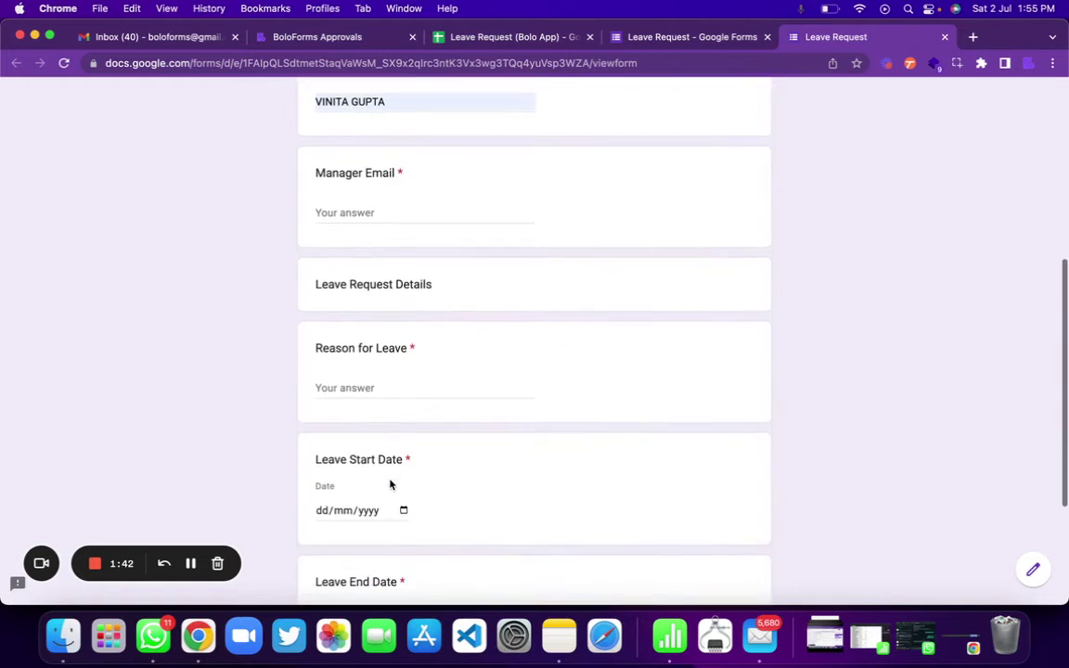
pyautogui.click(348, 208)
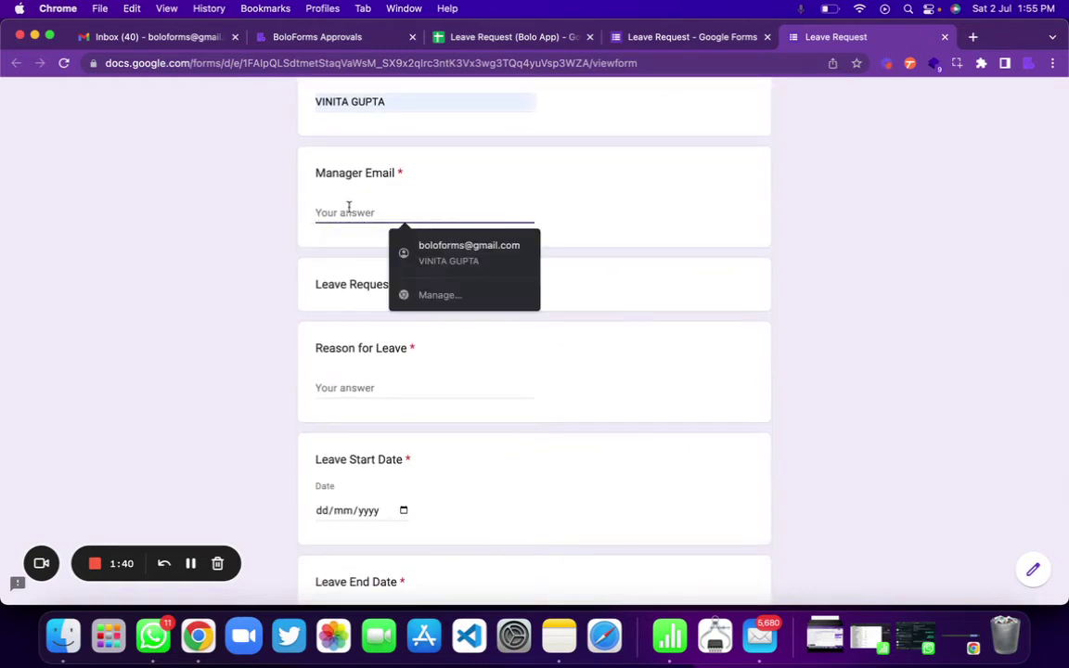
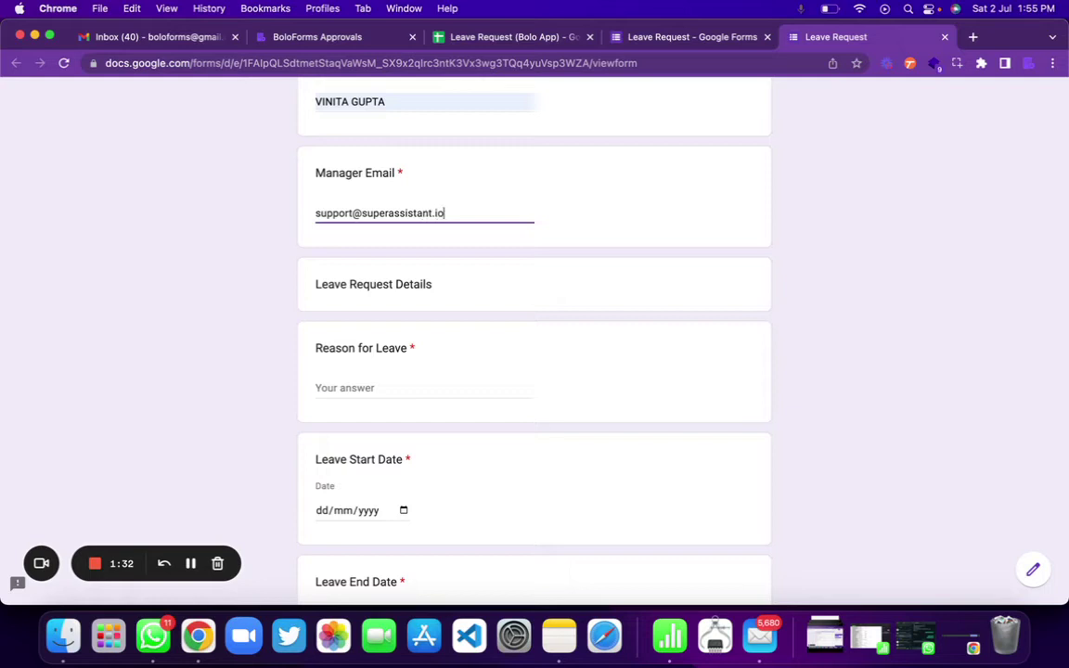
# Enter reason family123 and leave dates 14–28 July 2022, then submit.
pyautogui.click(392, 381)
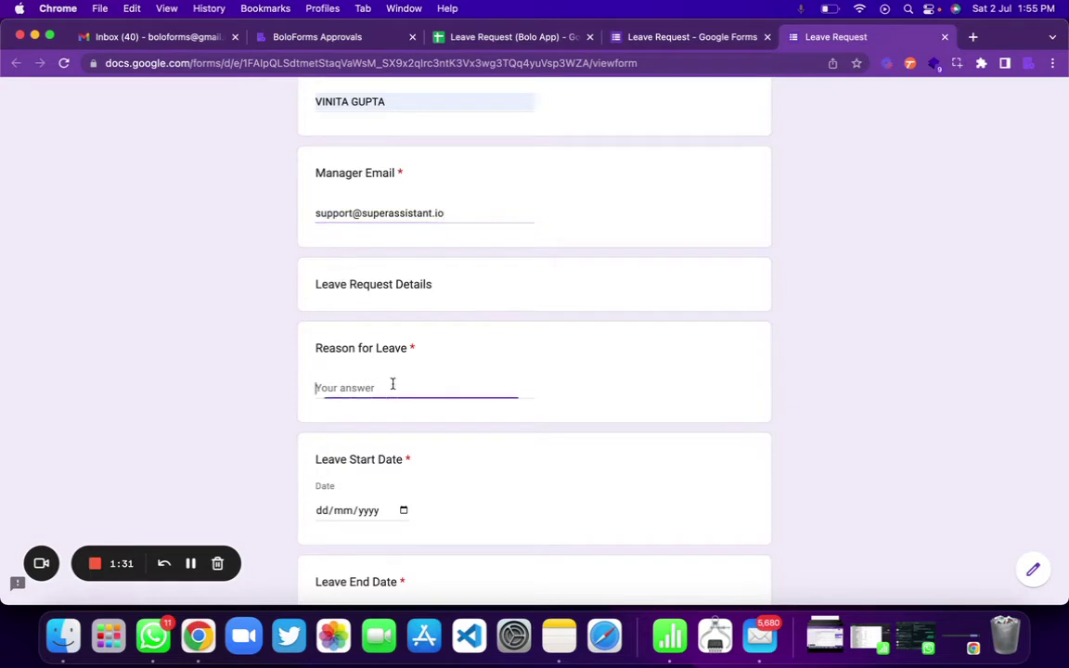
pyautogui.scroll(-2, 393, 386)
pyautogui.write('fam')
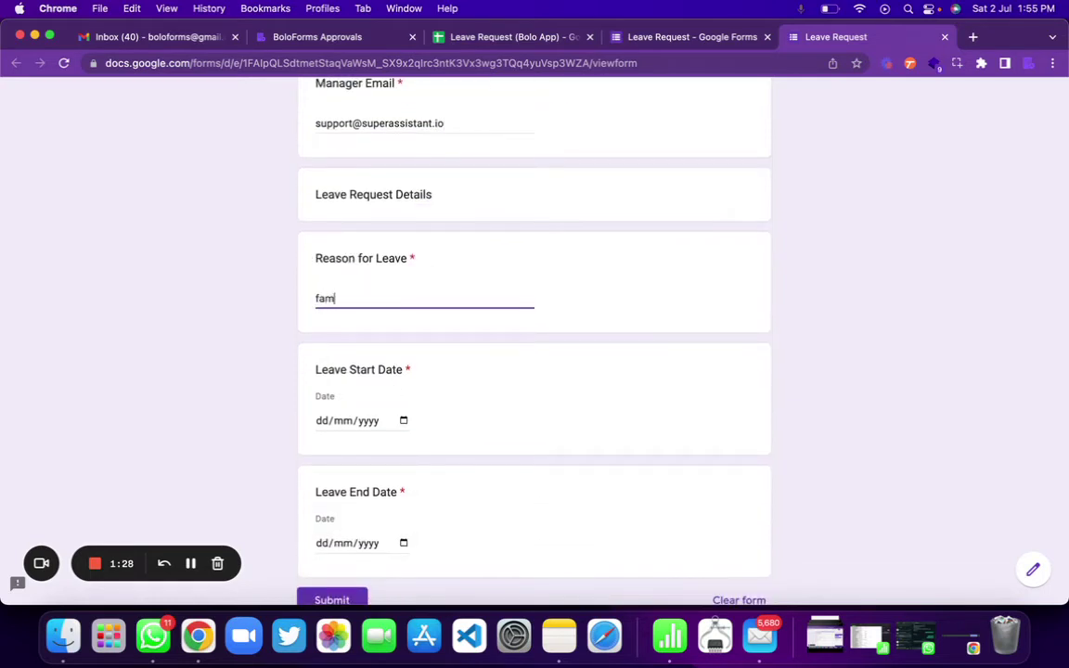
pyautogui.write('123')
pyautogui.click(403, 420)
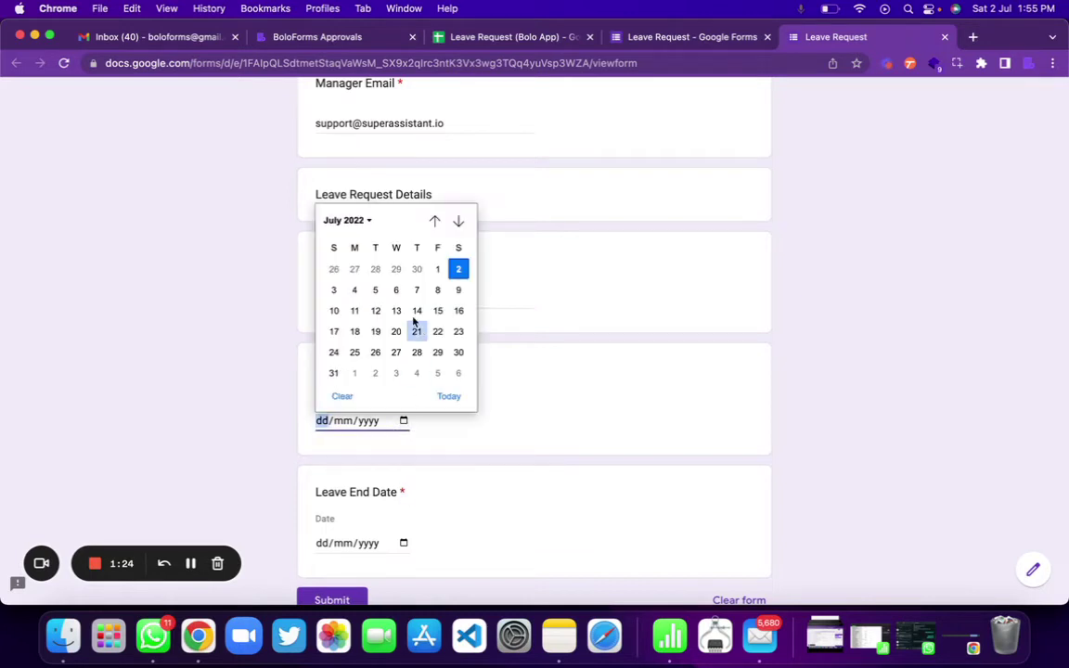
pyautogui.click(416, 311)
pyautogui.click(403, 546)
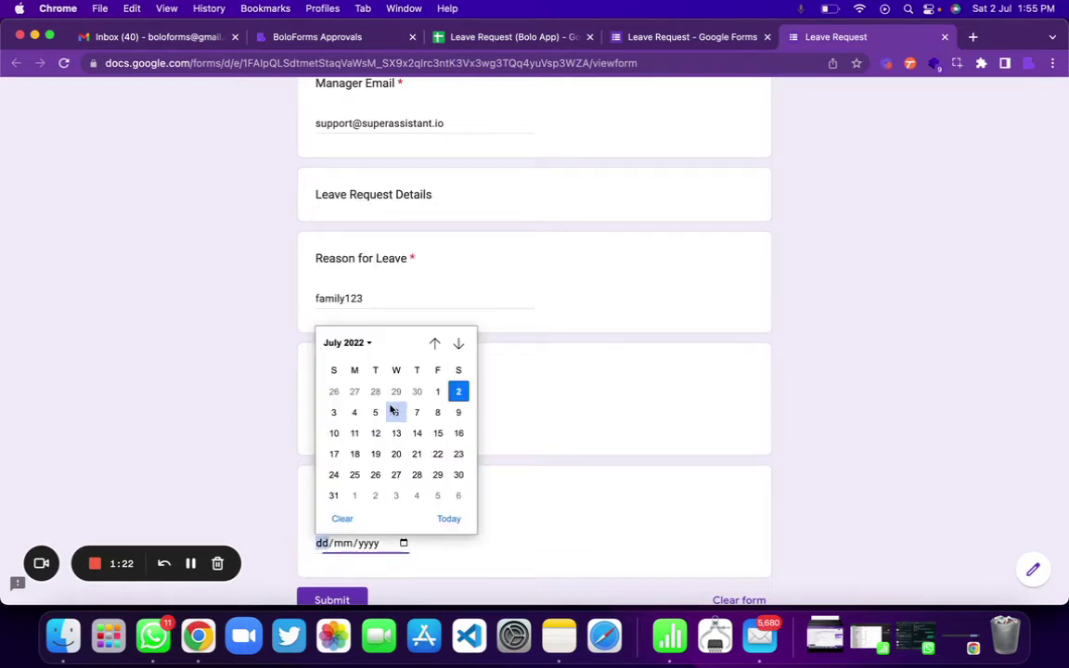
pyautogui.click(409, 475)
pyautogui.scroll(-2, 363, 544)
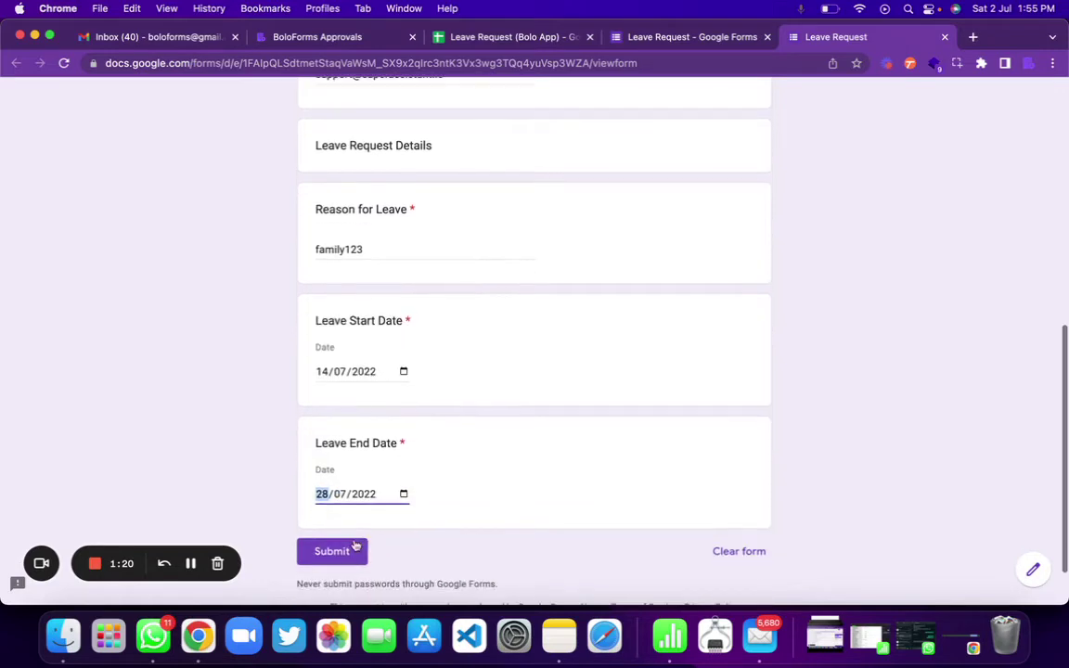
pyautogui.click(336, 551)
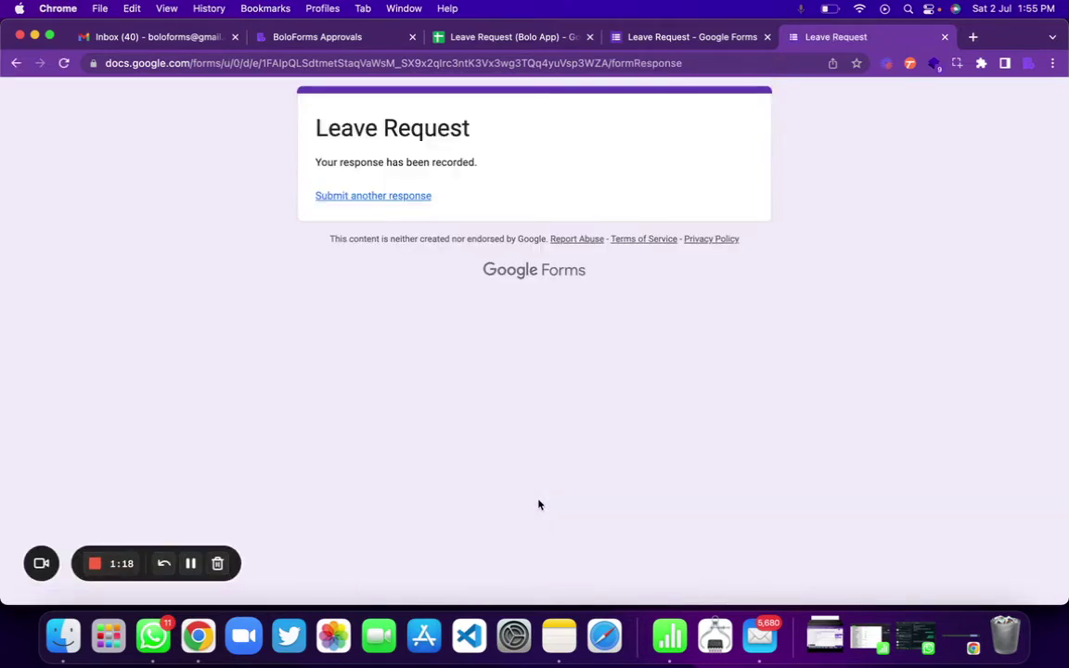
# As the first approver, approve the new request from Gmail with the comment 'y'.
pyautogui.hotkey('ctrl', 'Up')
pyautogui.click(380, 261)
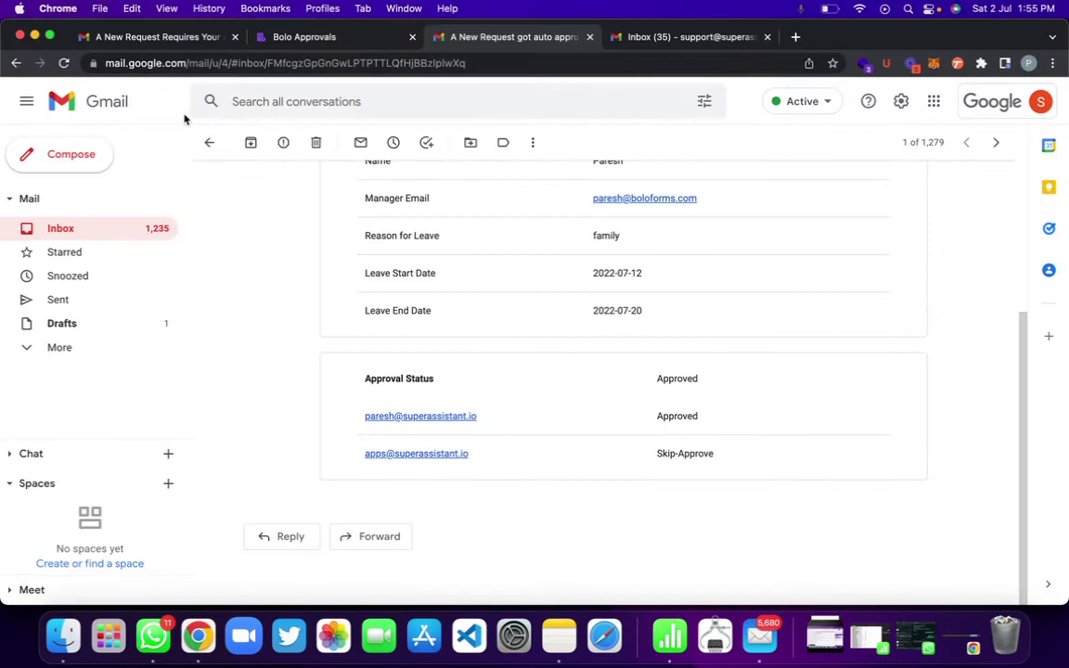
pyautogui.click(154, 38)
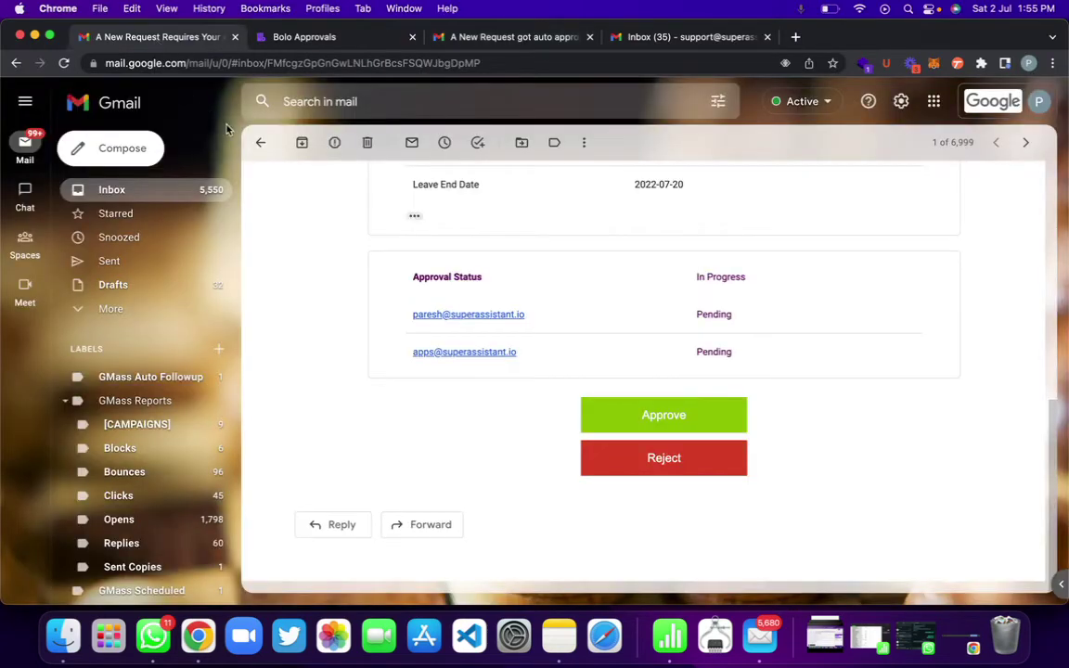
pyautogui.click(261, 142)
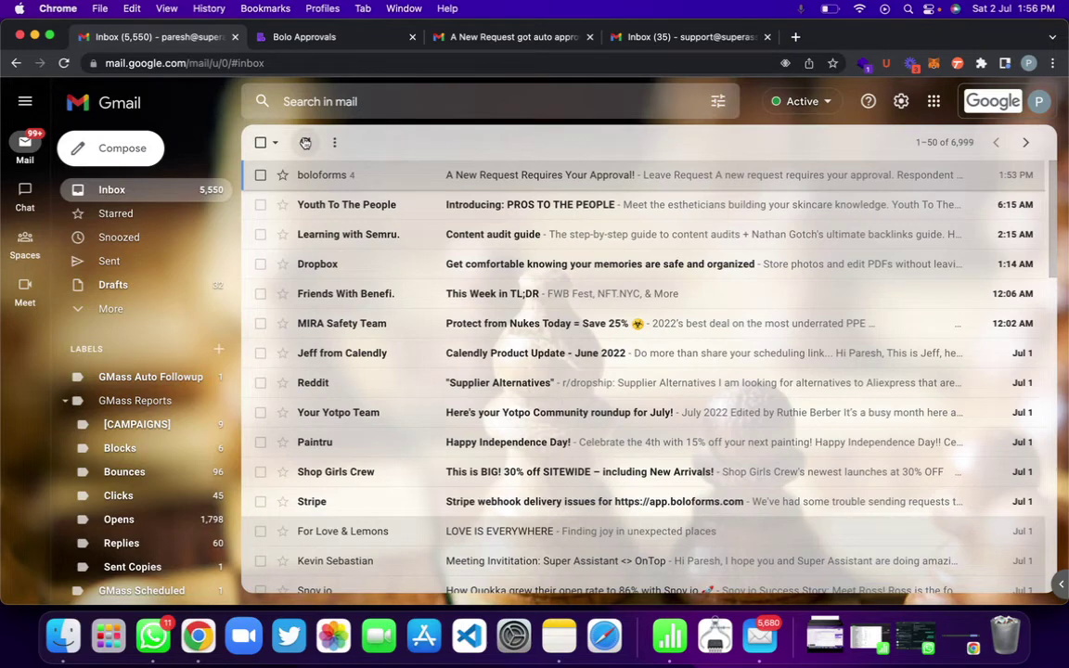
pyautogui.click(346, 179)
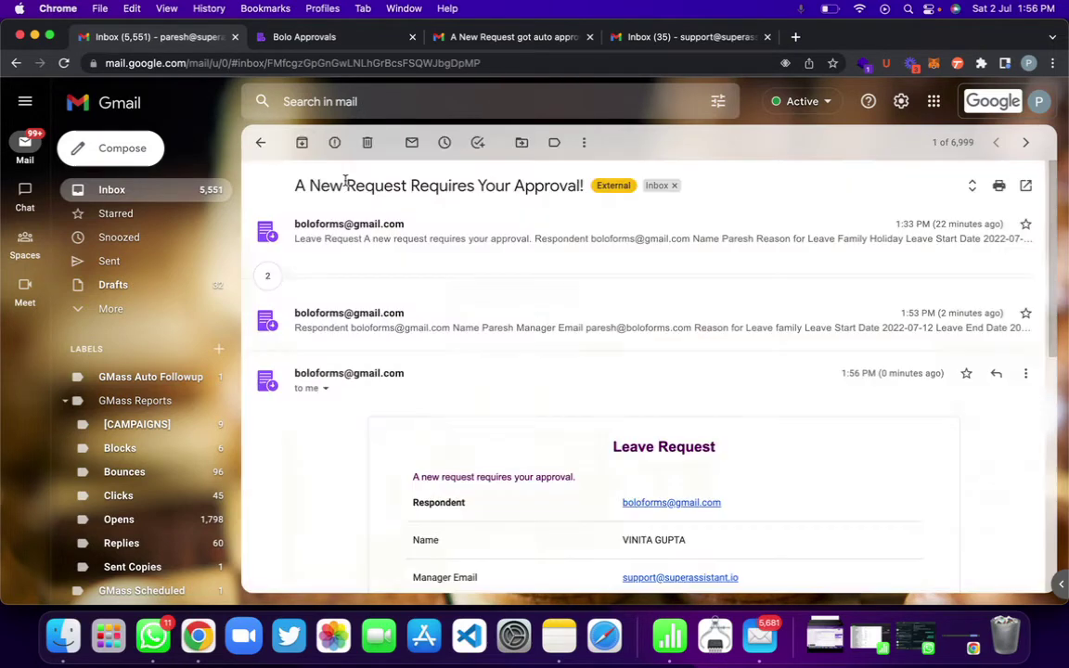
pyautogui.scroll(-7, 409, 446)
pyautogui.scroll(-5, 520, 464)
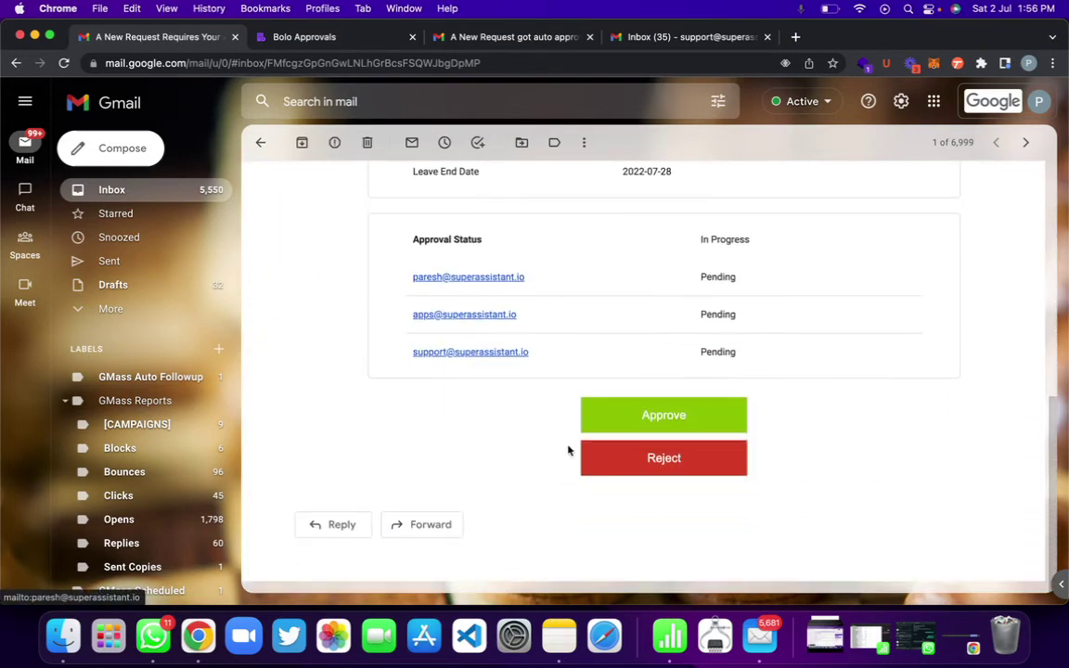
pyautogui.click(662, 430)
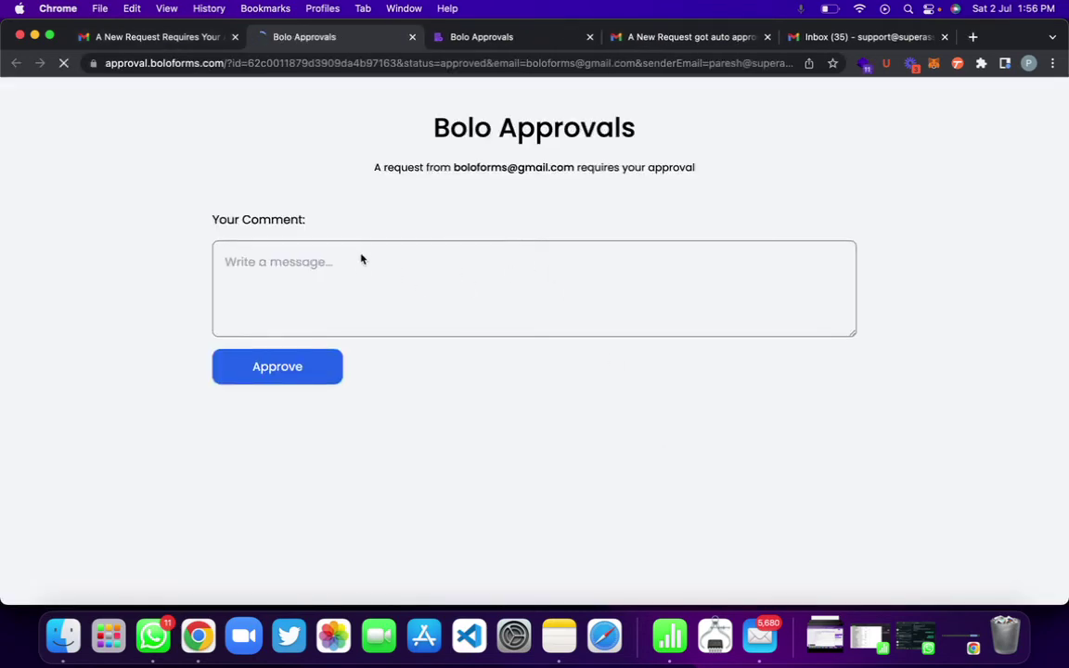
pyautogui.click(362, 271)
pyautogui.write('y')
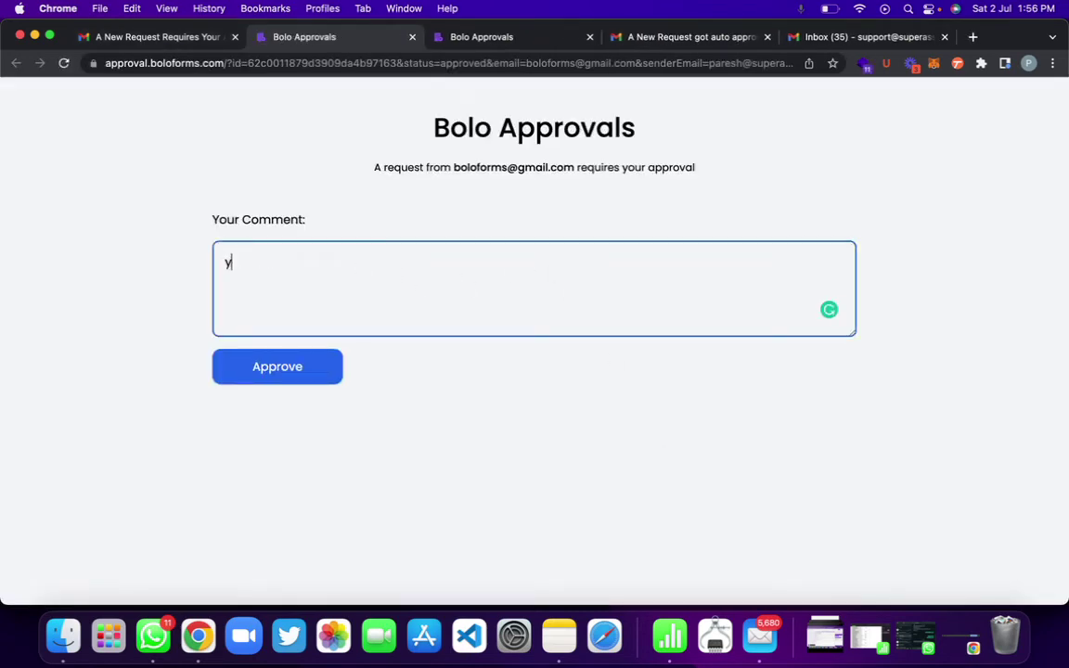
pyautogui.click(297, 371)
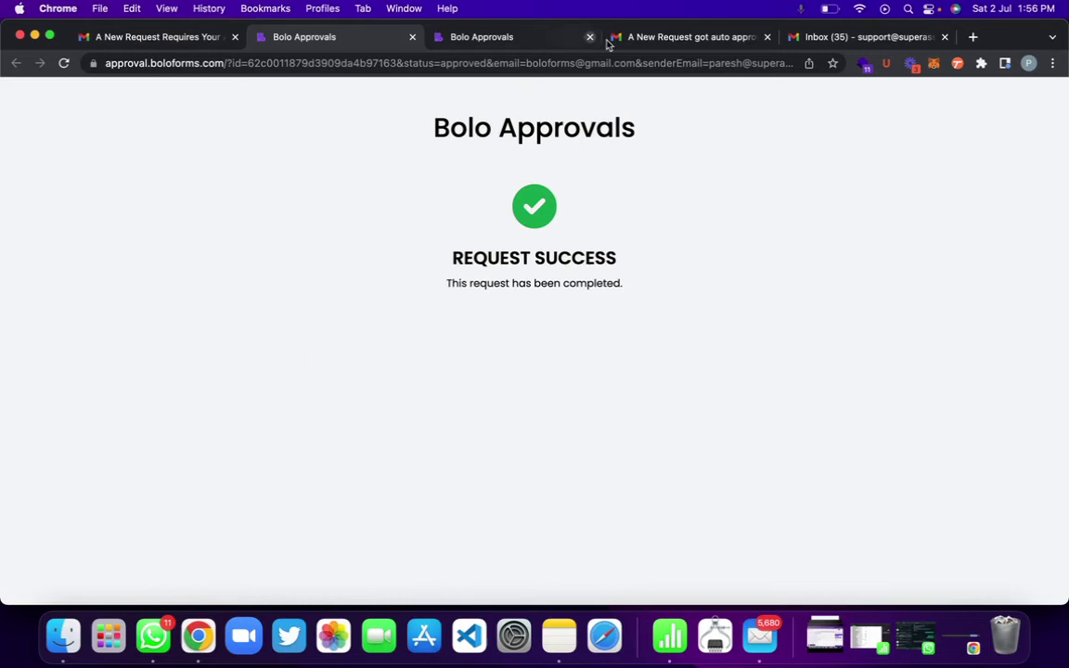
# As the second approver, approve the request with the comment 'yes yes'.
pyautogui.click(692, 39)
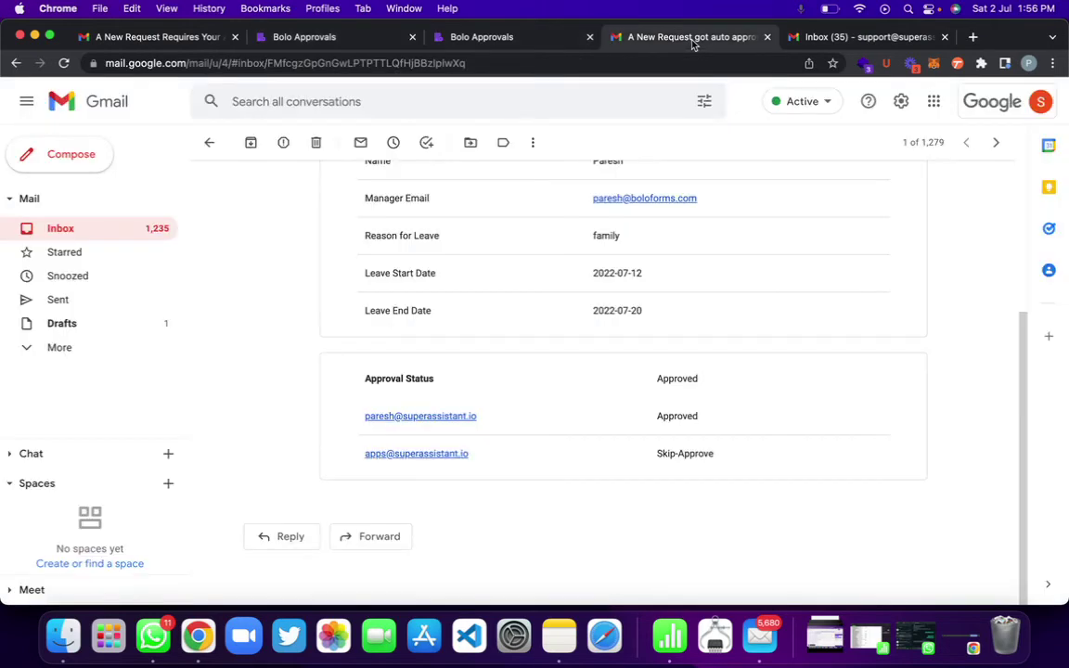
pyautogui.click(209, 142)
pyautogui.click(319, 187)
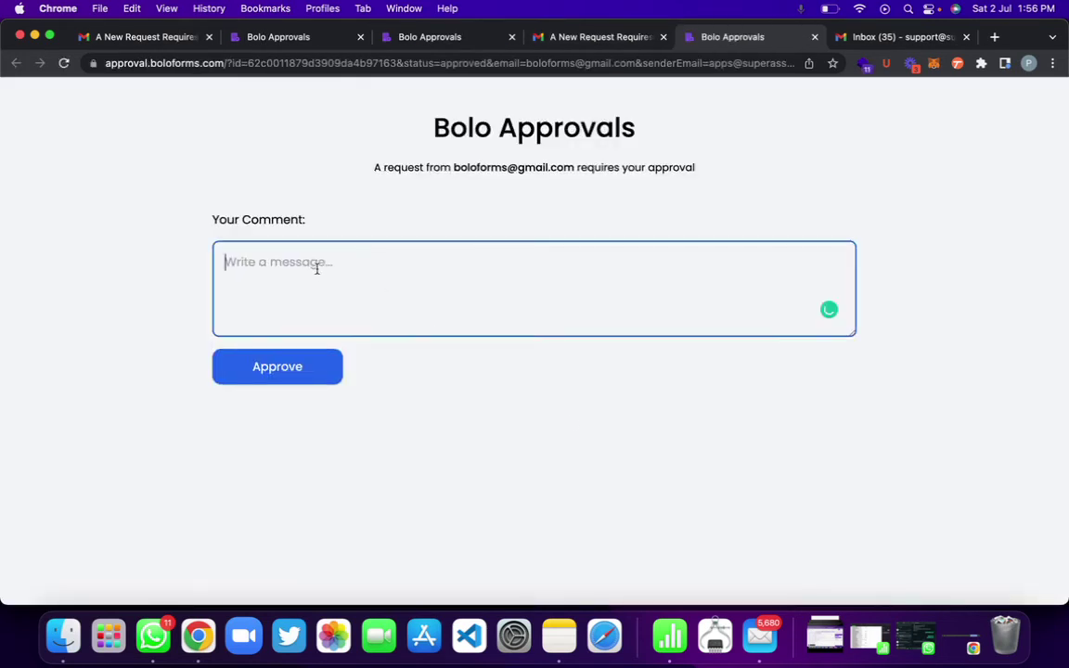
pyautogui.write('yes yes')
pyautogui.click(263, 378)
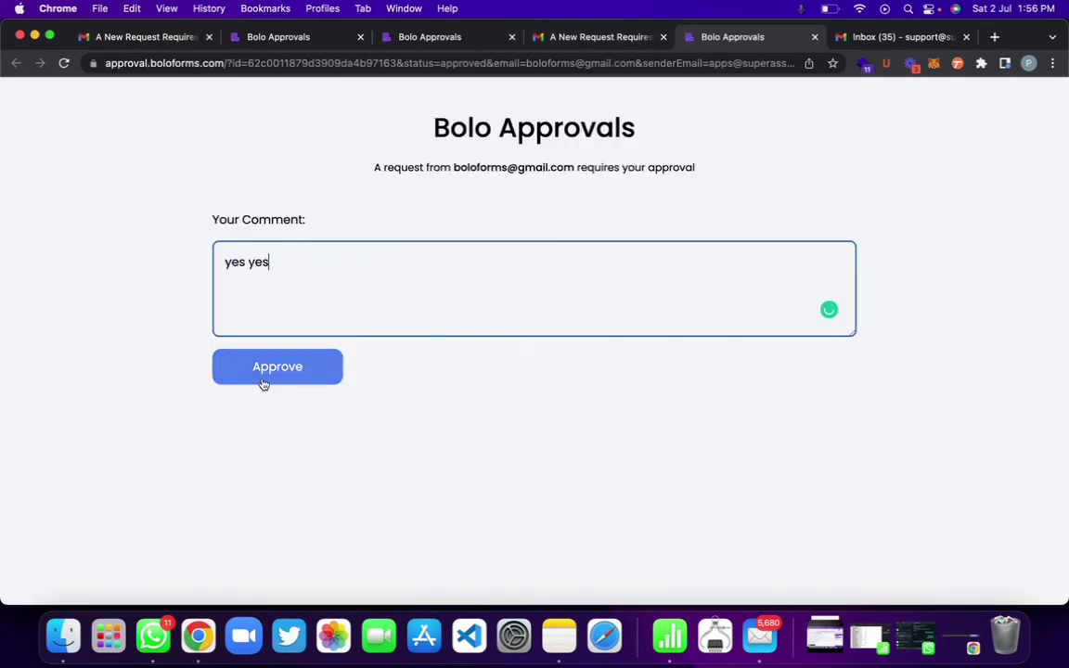
pyautogui.click(896, 37)
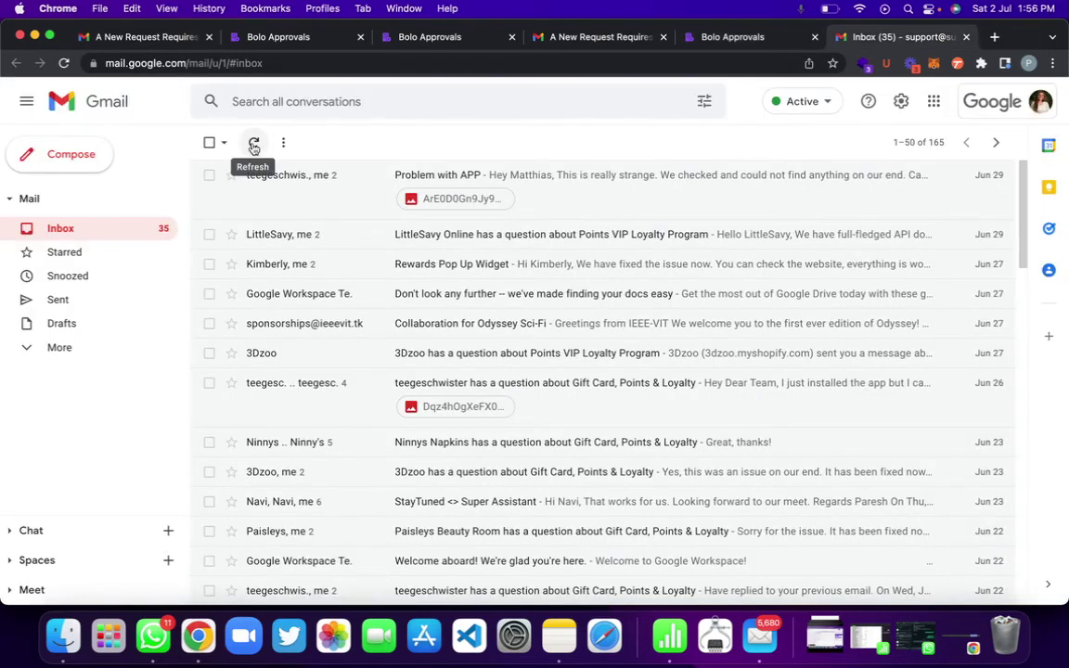
# As the manager, give final approval from Gmail with the comment 'yes yes yes'.
pyautogui.click(254, 145)
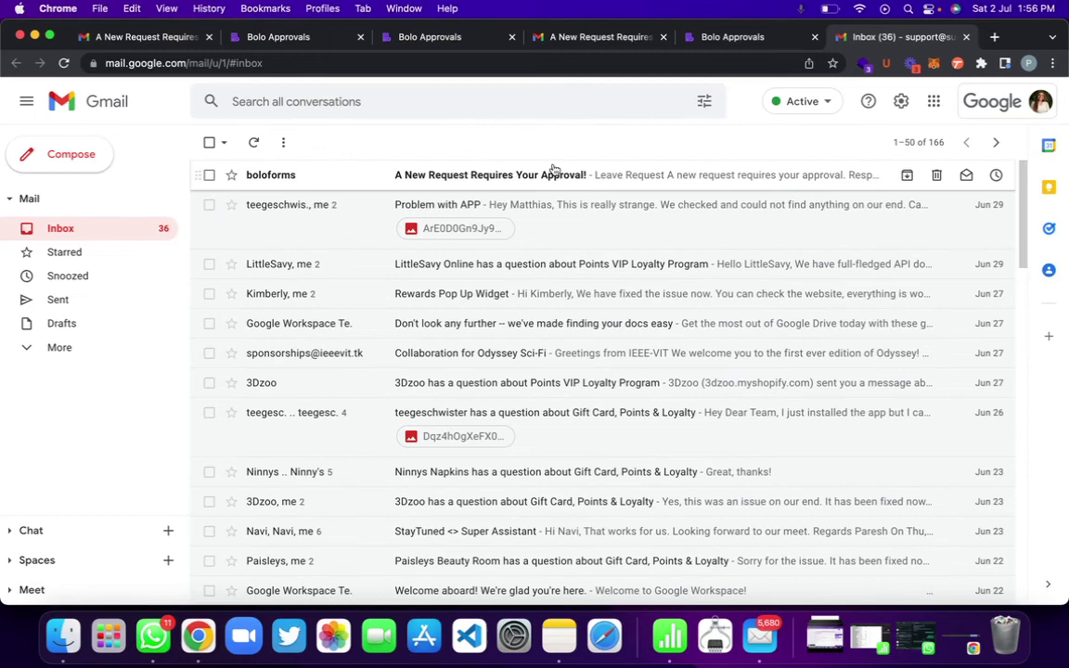
pyautogui.click(601, 176)
pyautogui.scroll(-2, 598, 342)
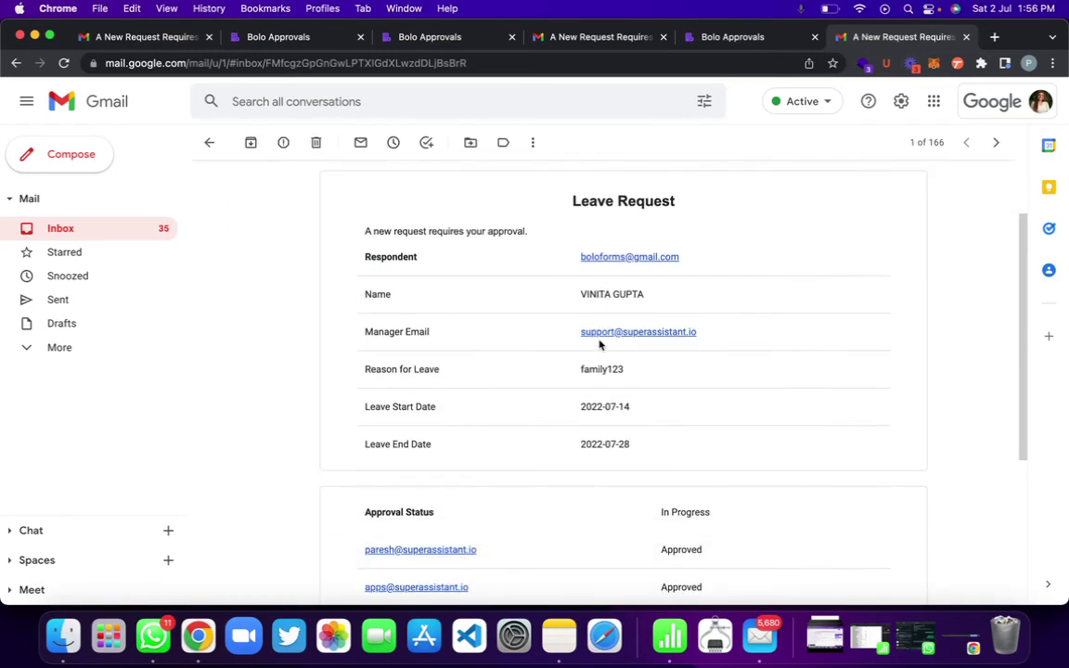
pyautogui.scroll(-3, 484, 469)
pyautogui.scroll(-3, 484, 470)
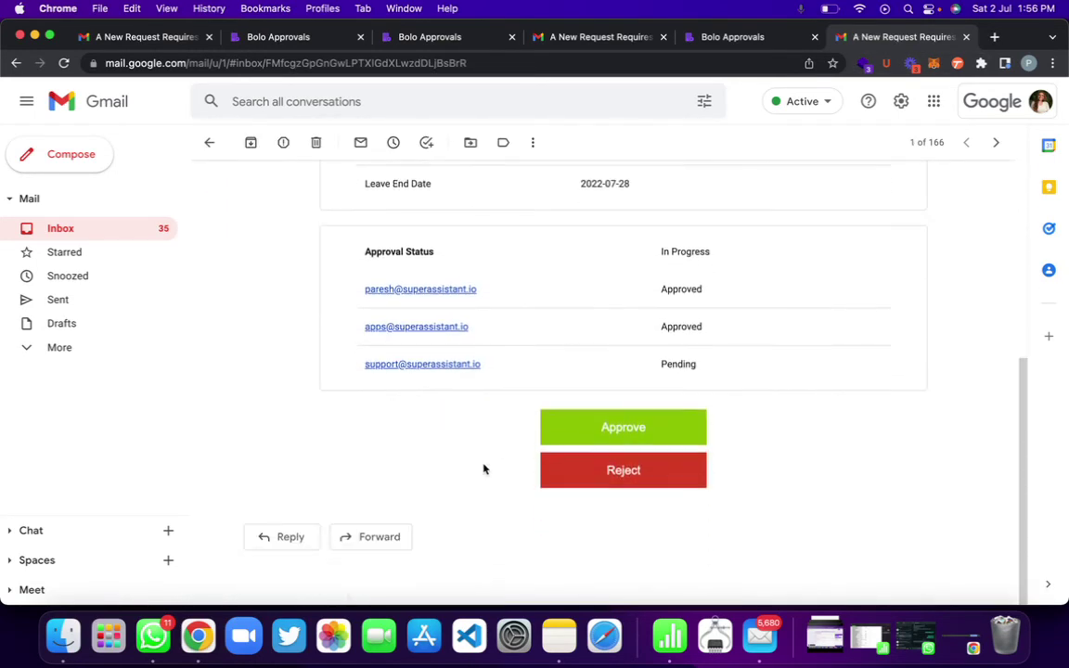
pyautogui.click(676, 432)
pyautogui.click(316, 266)
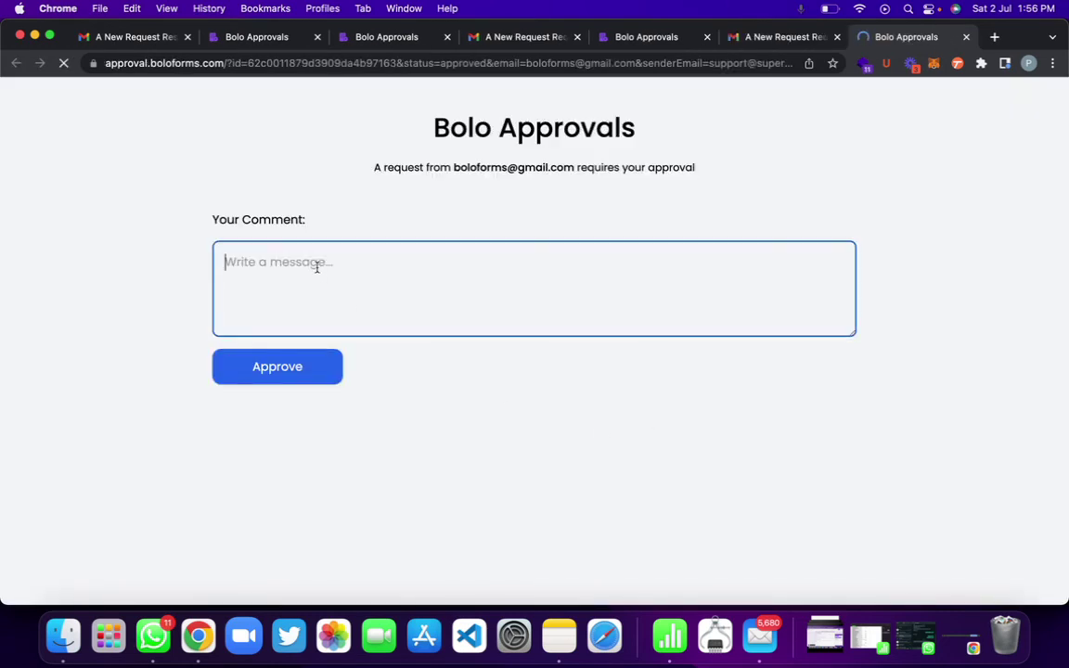
pyautogui.write('yes yes yes')
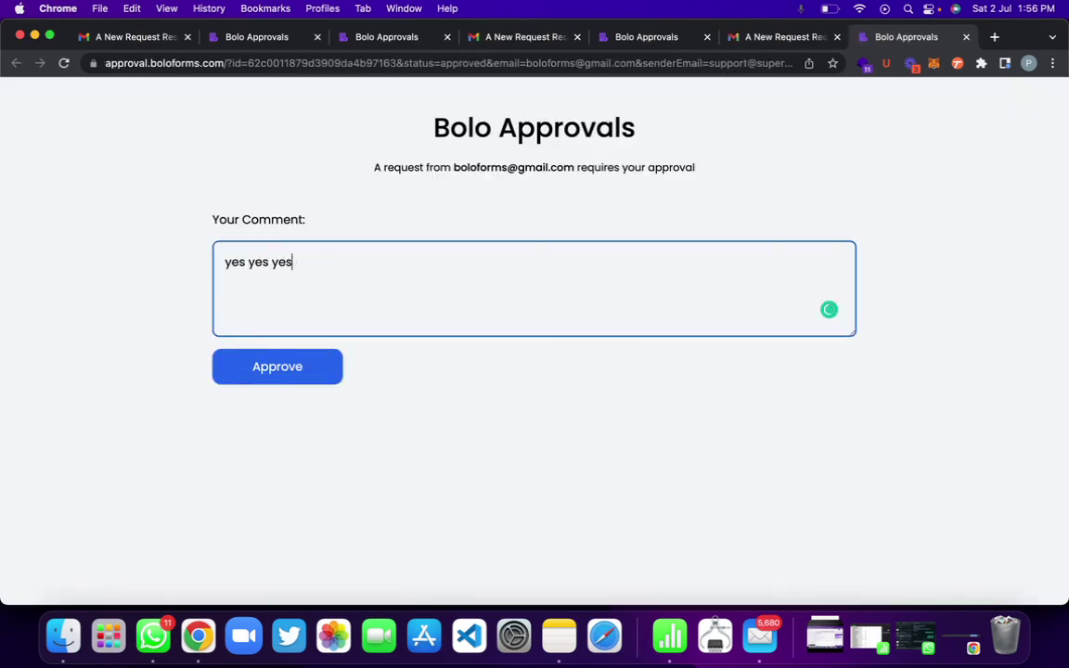
pyautogui.click(260, 373)
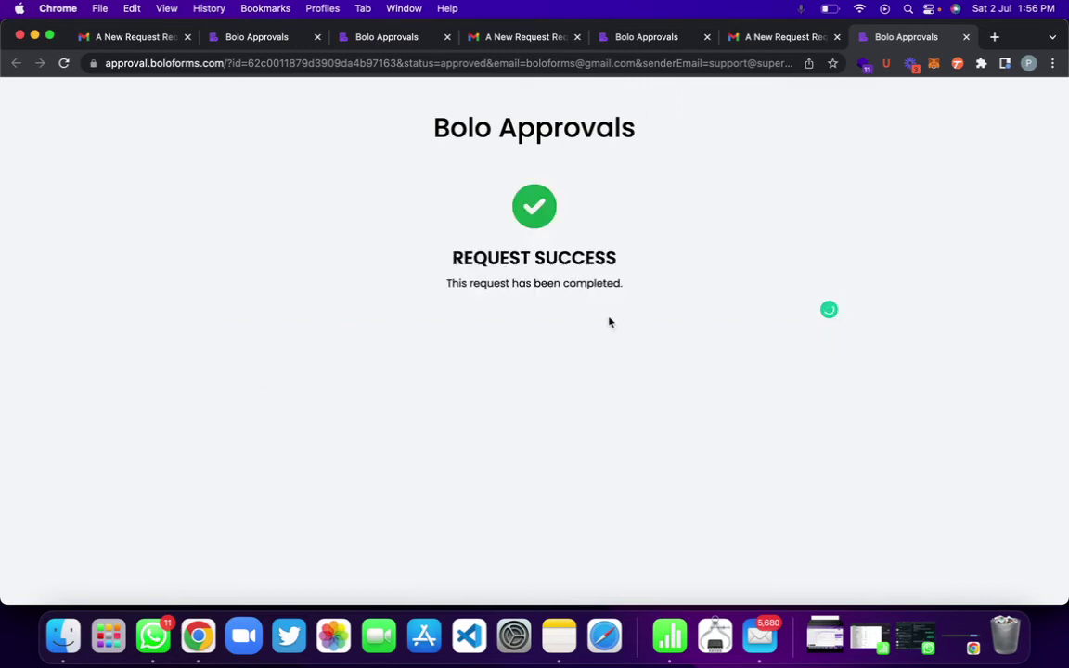
# Check the Leave Request (Bolo App) sheet shows the latest request as APPROVED.
pyautogui.hotkey('ctrl', 'Up')
pyautogui.click(425, 172)
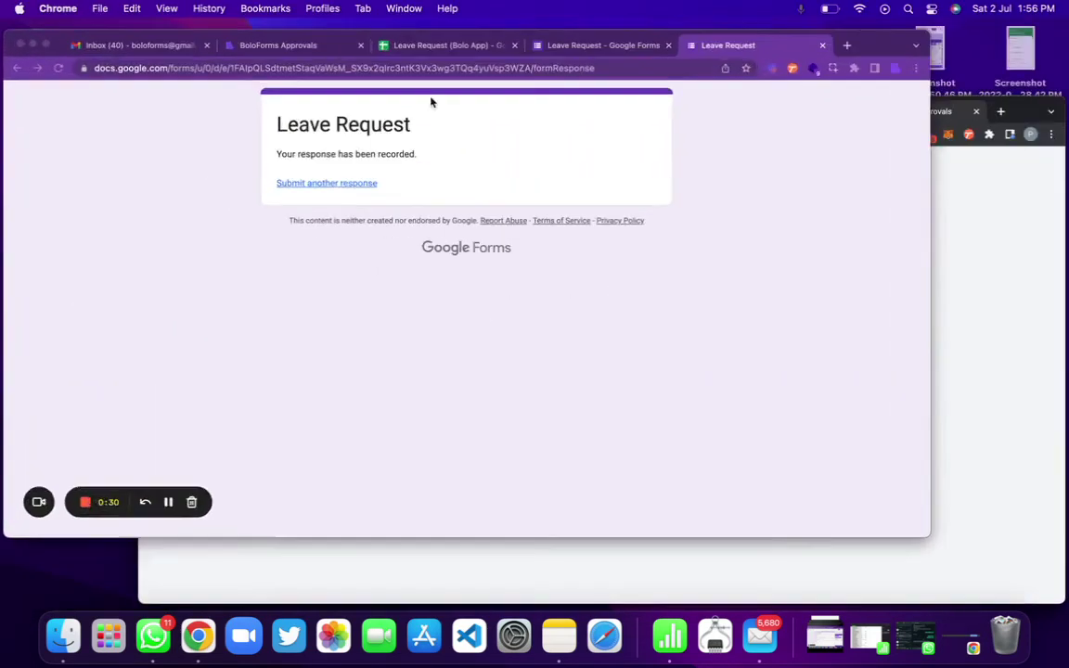
pyautogui.click(514, 37)
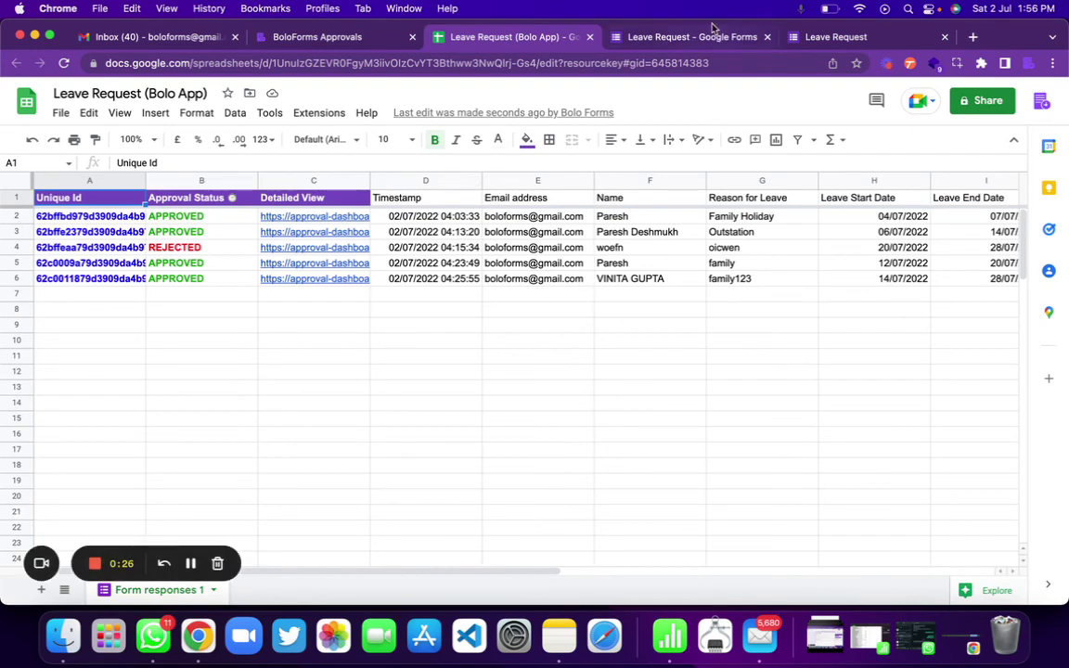
# View the newest Leave Request response in the dashboard to confirm all three approvers approved.
pyautogui.click(324, 37)
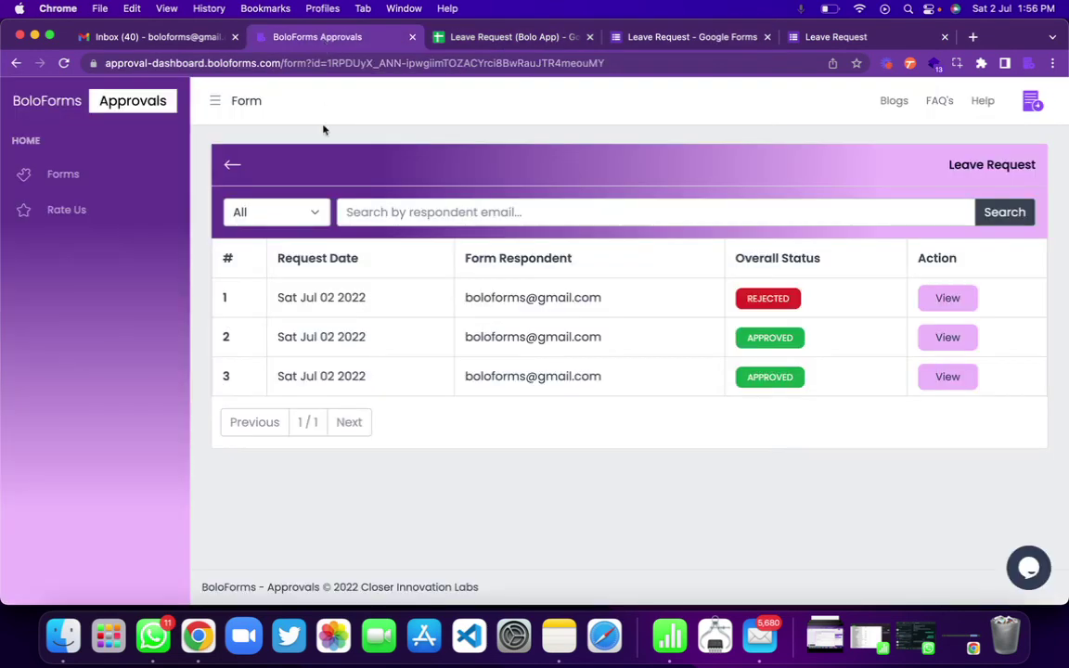
pyautogui.click(229, 165)
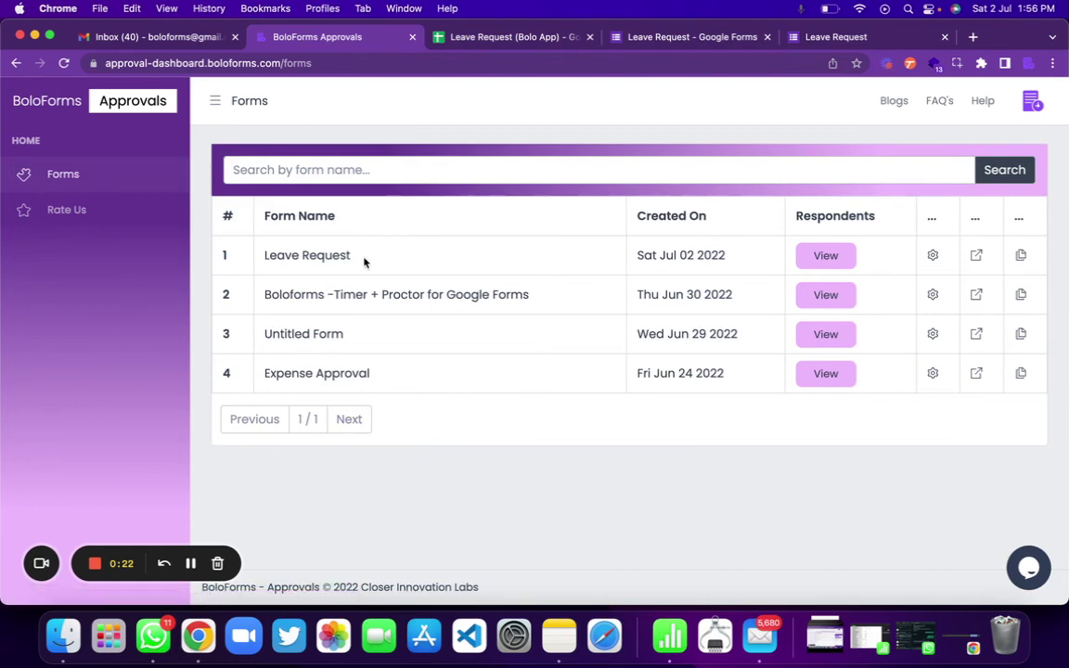
pyautogui.click(825, 256)
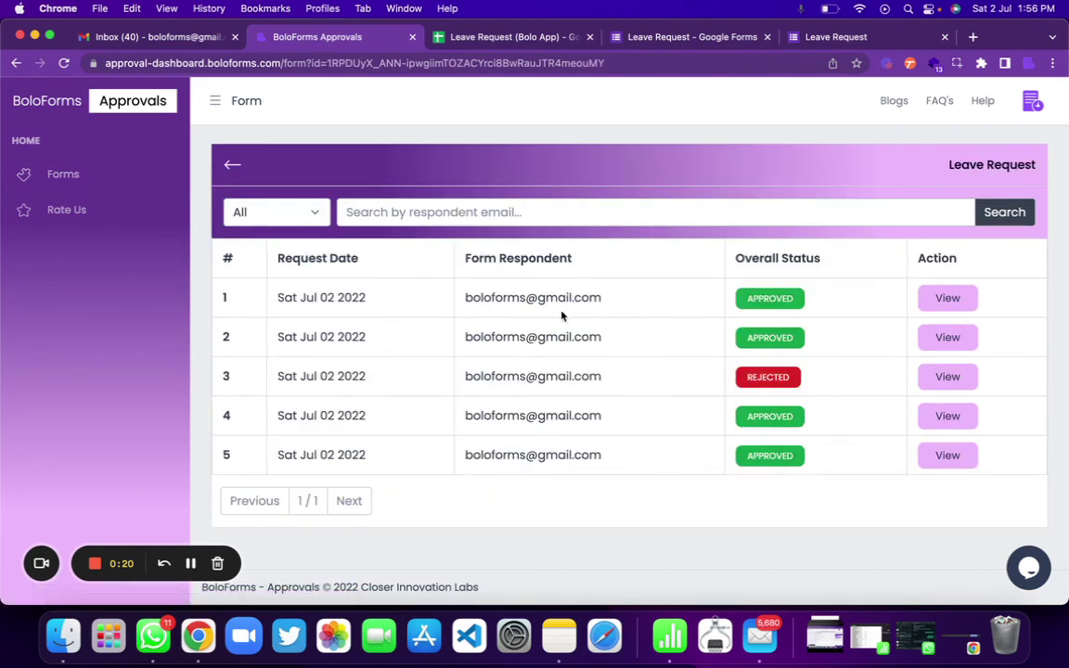
pyautogui.click(937, 297)
pyautogui.scroll(-1, 740, 376)
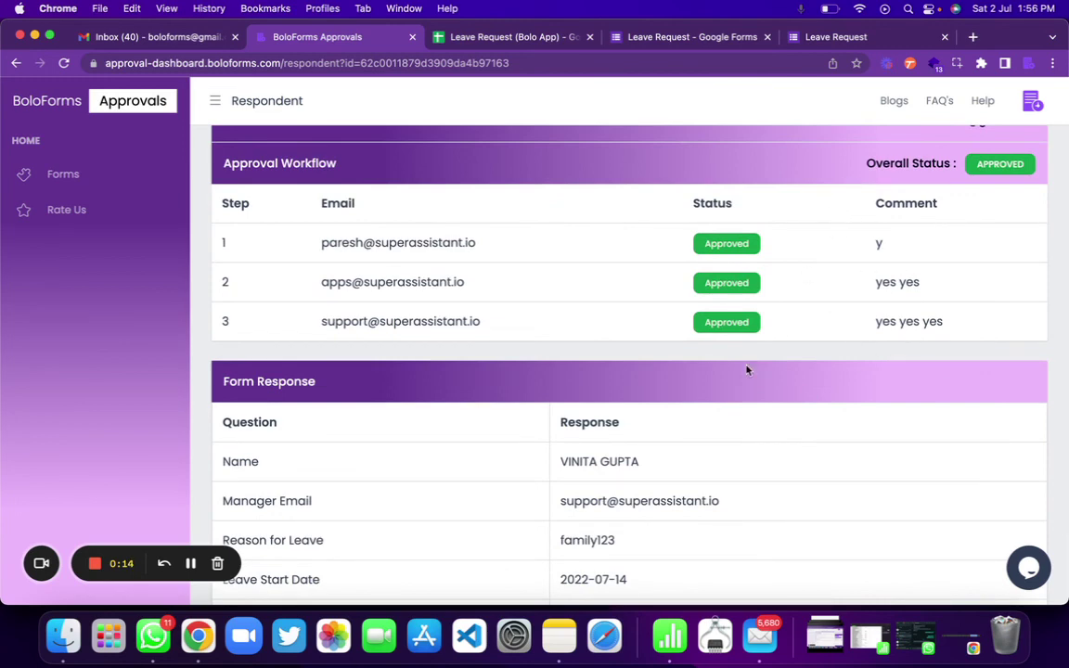
pyautogui.click(717, 42)
# Return the Bolo Approvals panel to its Home view, with approval workflow mode still on.
pyautogui.scroll(5, 983, 365)
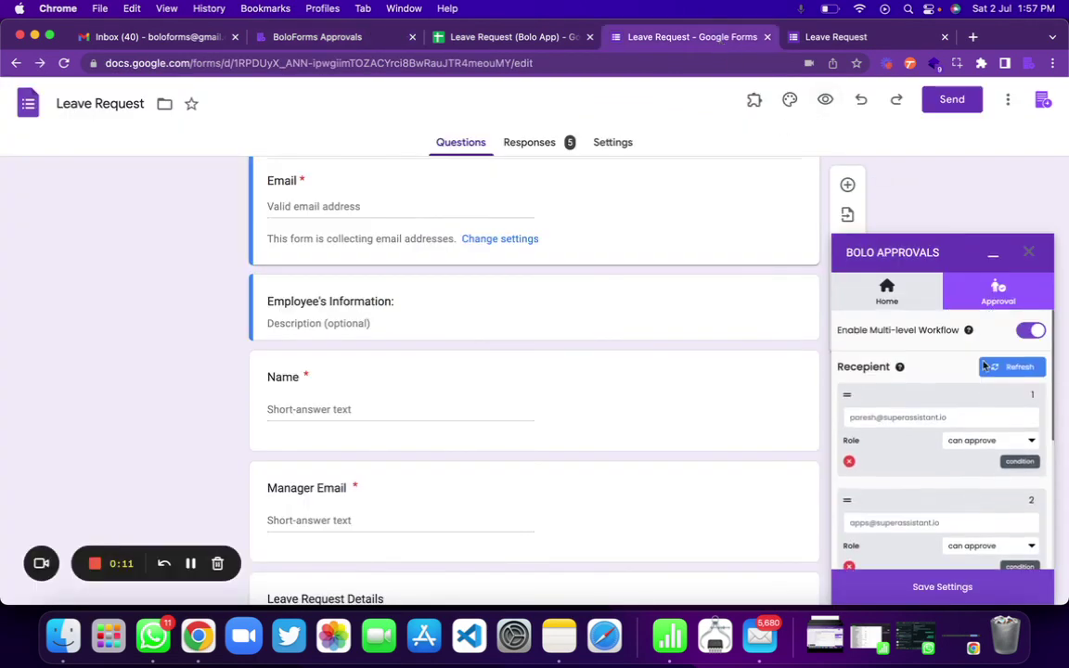
pyautogui.click(887, 299)
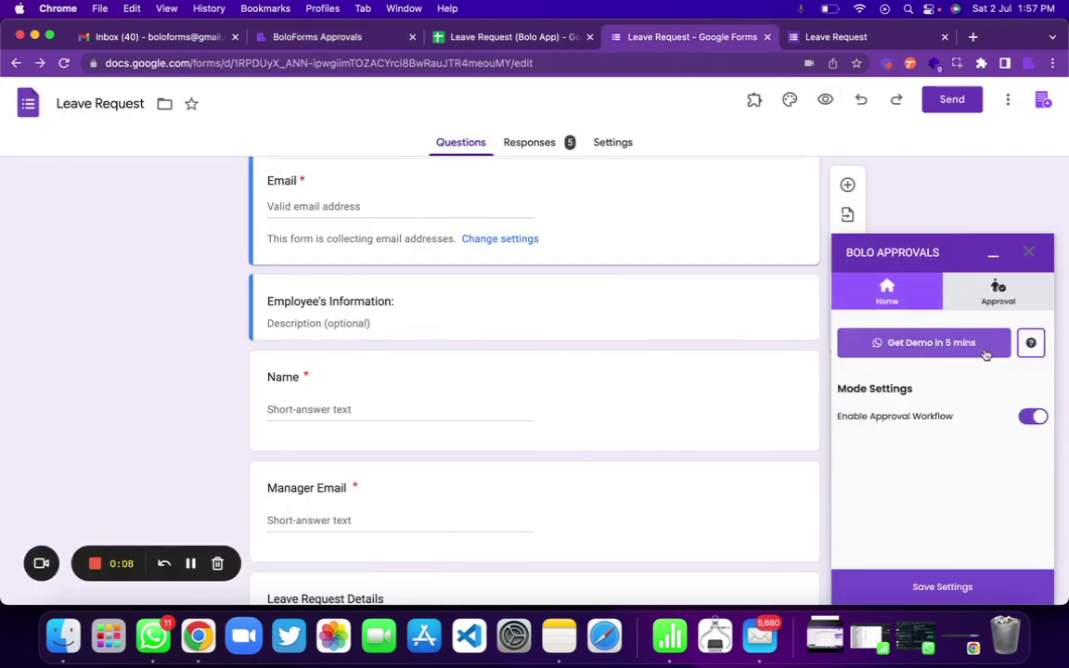